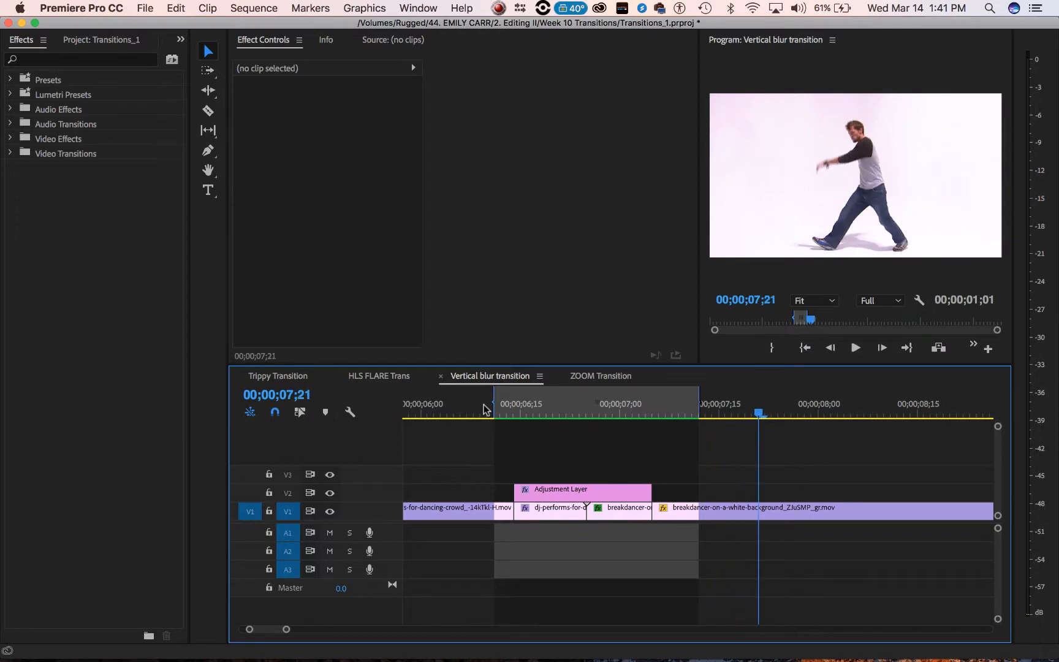
Scrub through the existing vertical blur transition around the cut and check how the blurred frames look
{"action": "left_click_drag", "start_coordinate": [484, 410], "coordinate": [514, 470]}
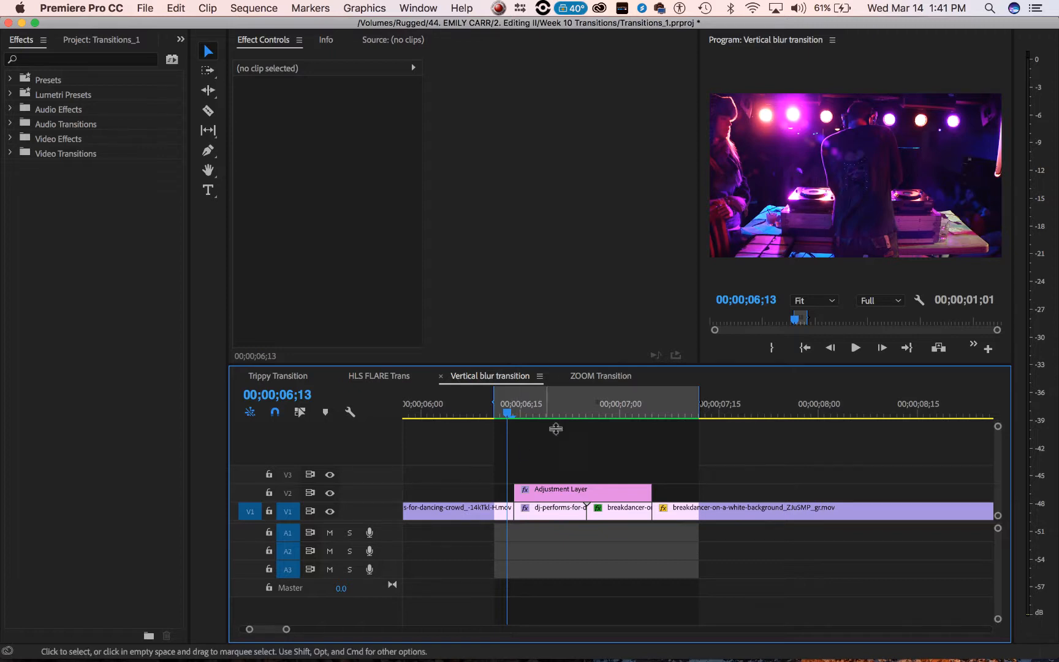
{"action": "left_click", "coordinate": [548, 408]}
{"action": "mouse_move", "coordinate": [550, 408]}
{"action": "left_mouse_down"}
{"action": "mouse_move", "coordinate": [582, 409]}
{"action": "mouse_move", "coordinate": [563, 416]}
{"action": "left_mouse_up"}
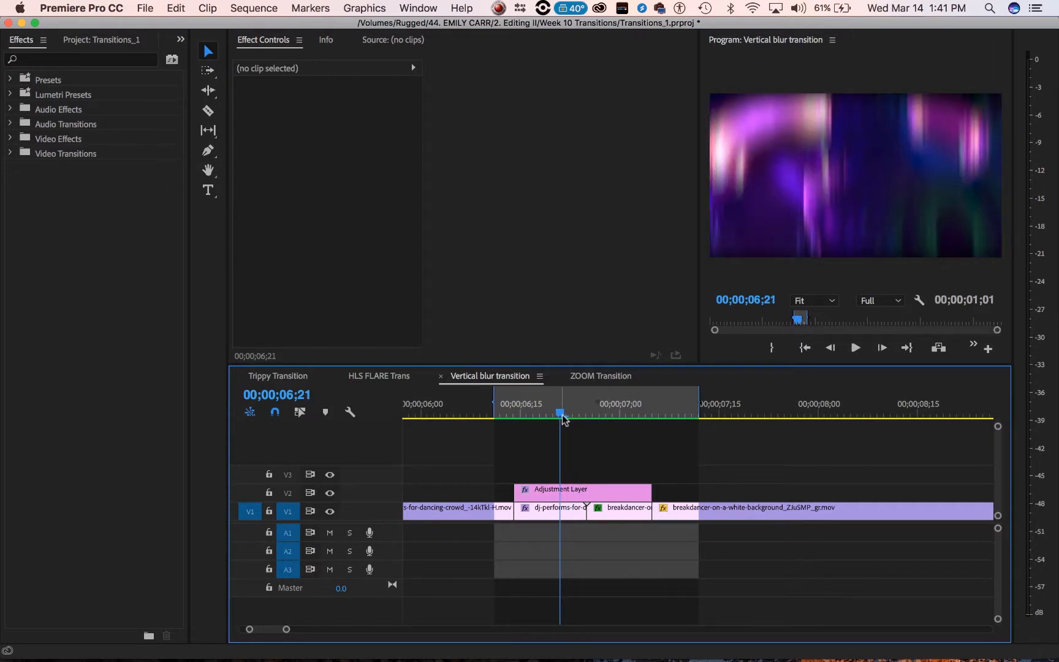
{"action": "left_click", "coordinate": [545, 511]}
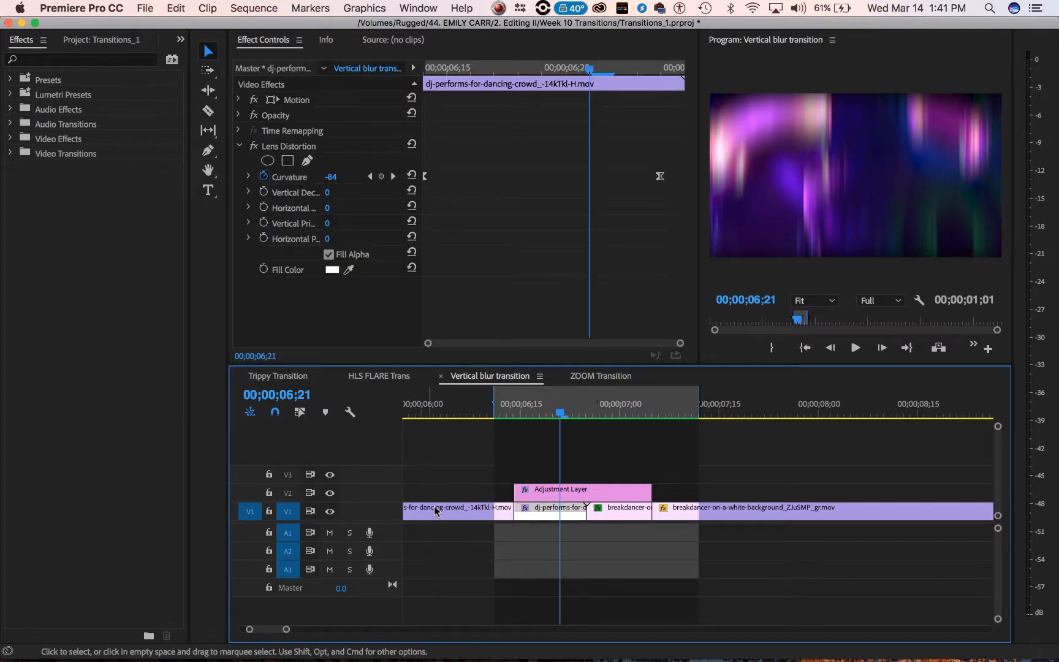
{"action": "left_click", "coordinate": [496, 411]}
{"action": "left_click", "coordinate": [550, 415]}
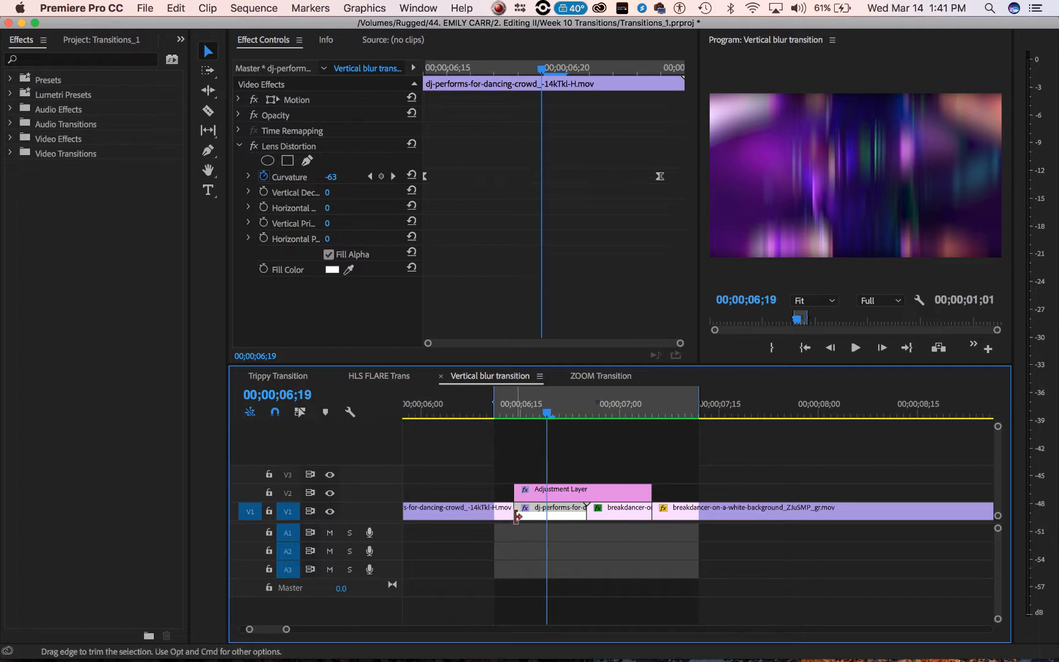
Examine the Lens Distortion Curvature keyframes on the short DJ and breakdancer segments on either side of the cut
{"action": "left_click", "coordinate": [678, 513]}
{"action": "left_click", "coordinate": [630, 514]}
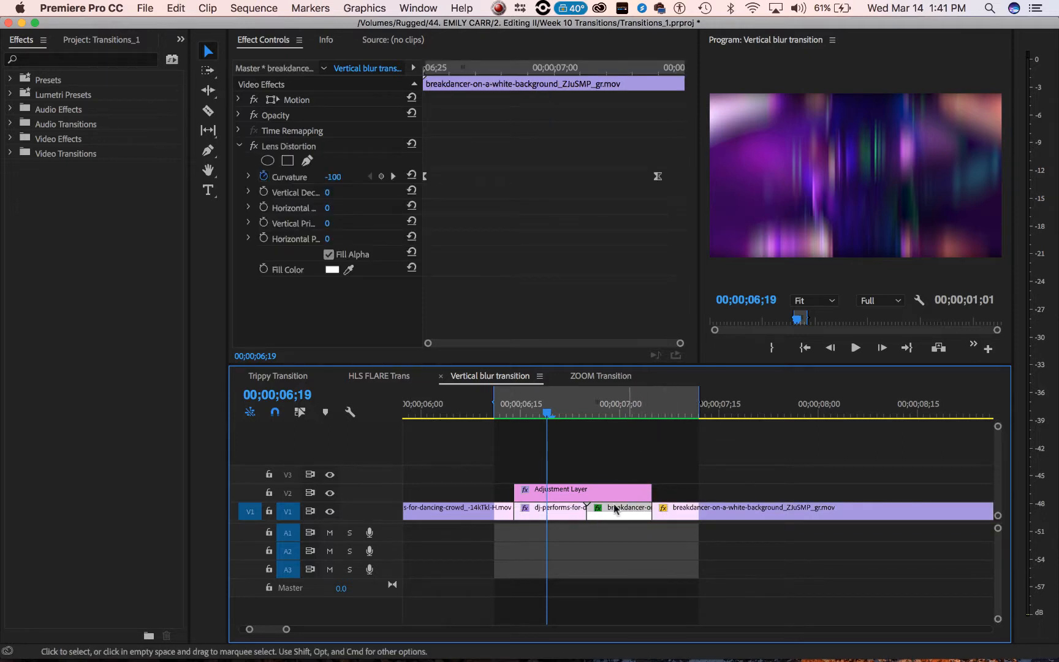
{"action": "left_click", "coordinate": [554, 514]}
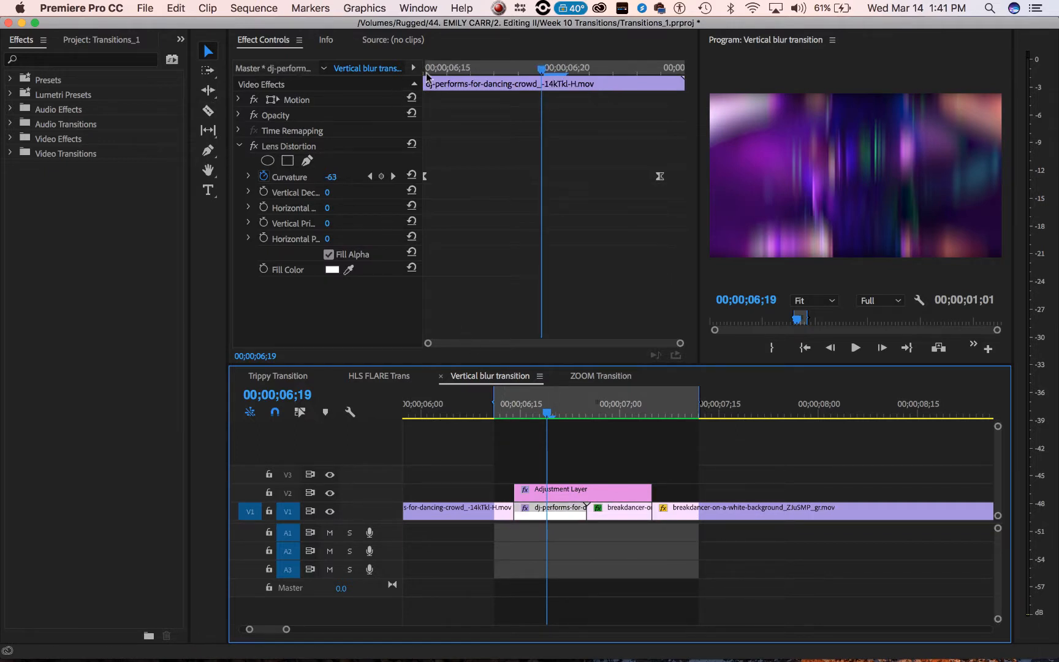
{"action": "left_click_drag", "start_coordinate": [427, 75], "coordinate": [660, 95]}
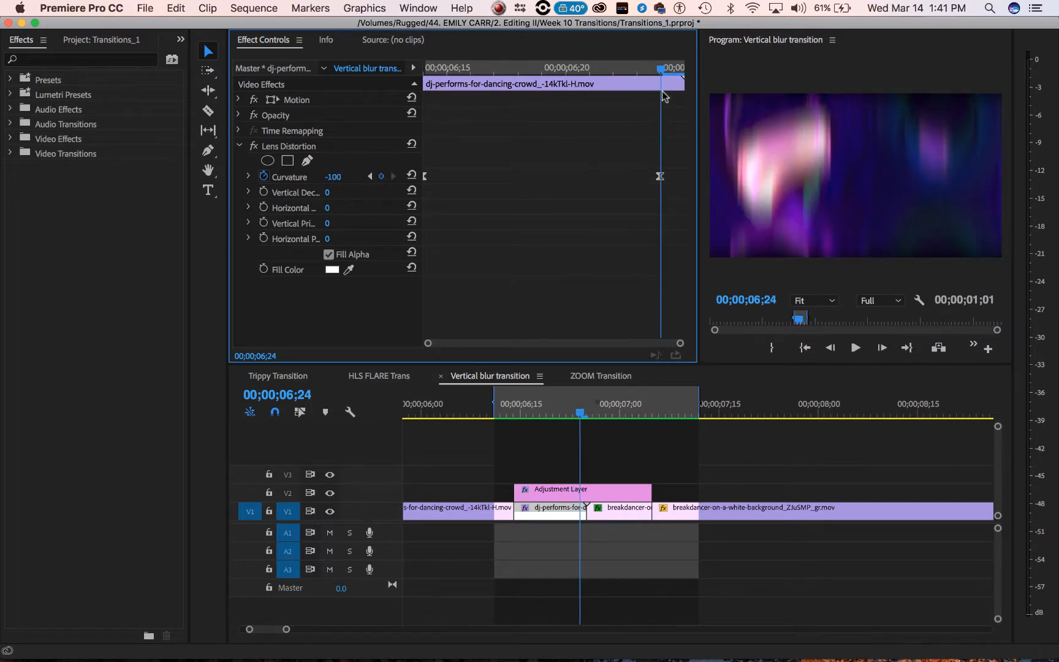
{"action": "left_click", "coordinate": [611, 515]}
{"action": "left_click", "coordinate": [423, 70]}
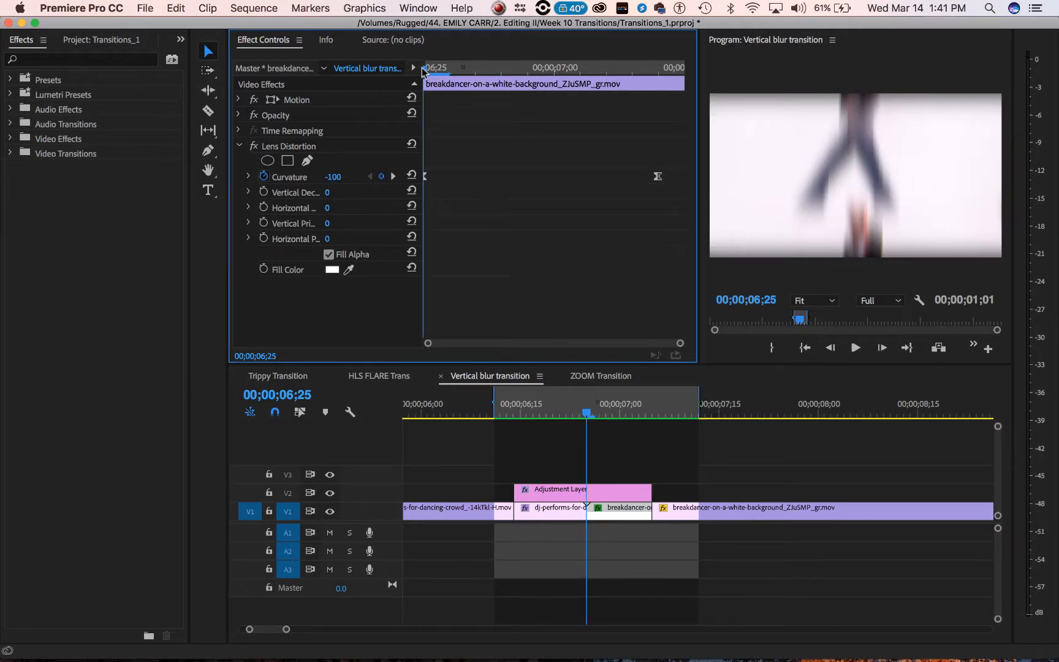
{"action": "left_click_drag", "start_coordinate": [423, 70], "coordinate": [687, 101]}
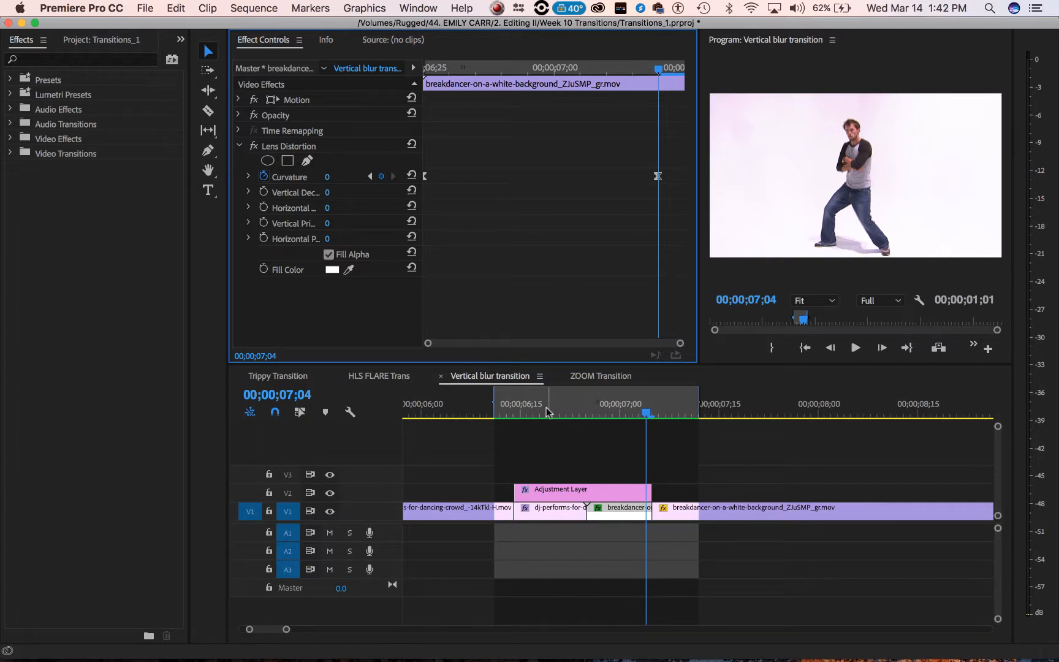
Delete the adjustment layer on V2 and the short DJ segment just before the cut
{"action": "left_click", "coordinate": [550, 490]}
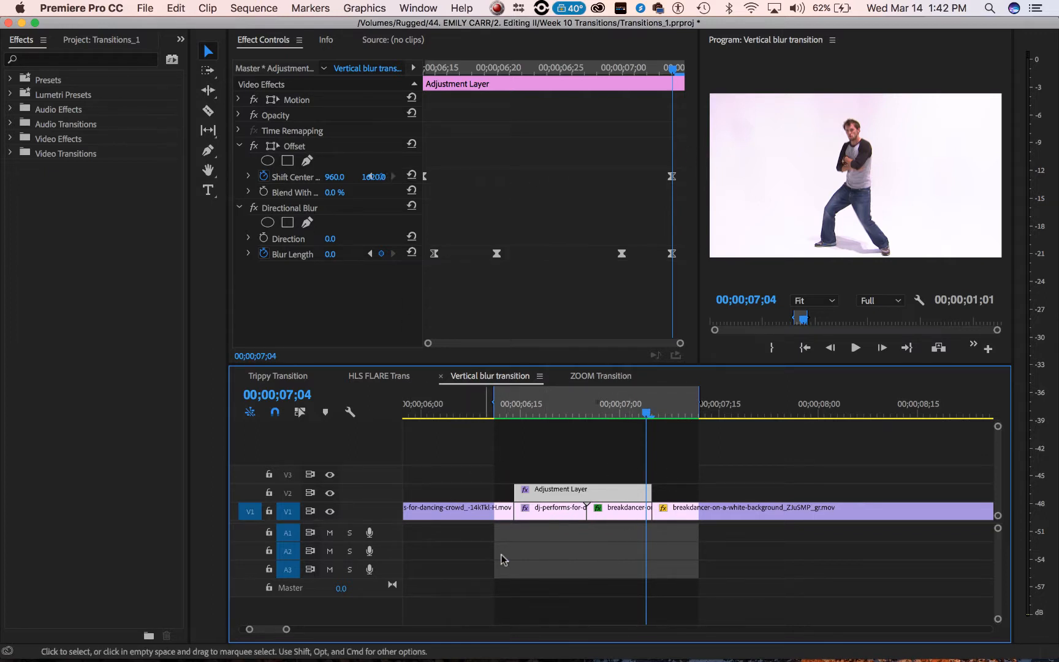
{"action": "key", "text": "Delete"}
{"action": "left_click", "coordinate": [562, 508]}
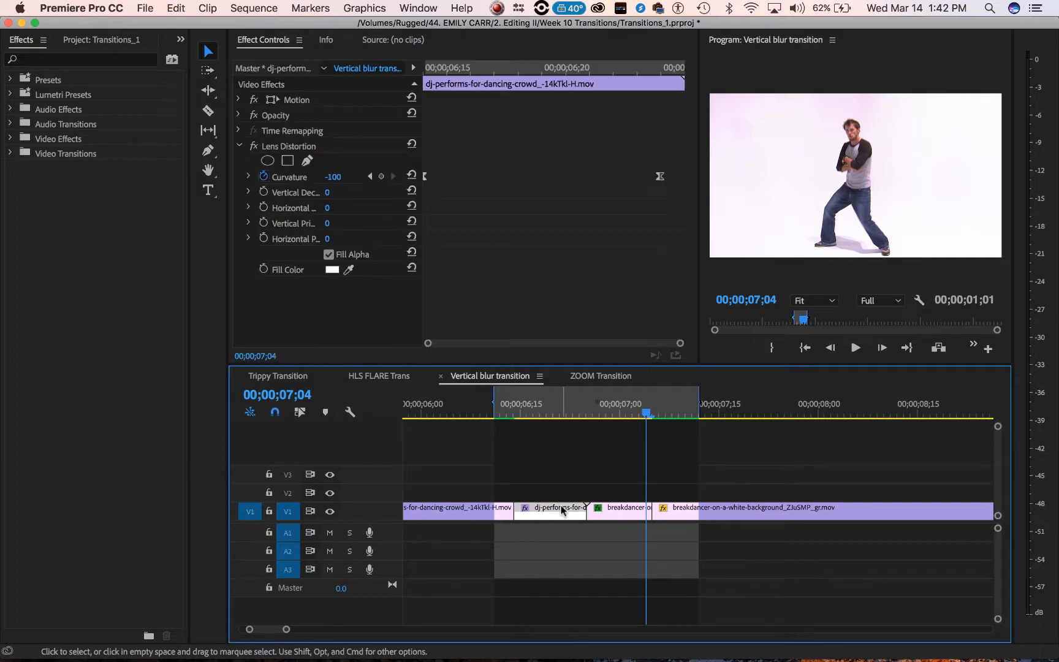
{"action": "key", "text": "Delete"}
{"action": "left_click", "coordinate": [617, 514]}
{"action": "key", "text": "Delete"}
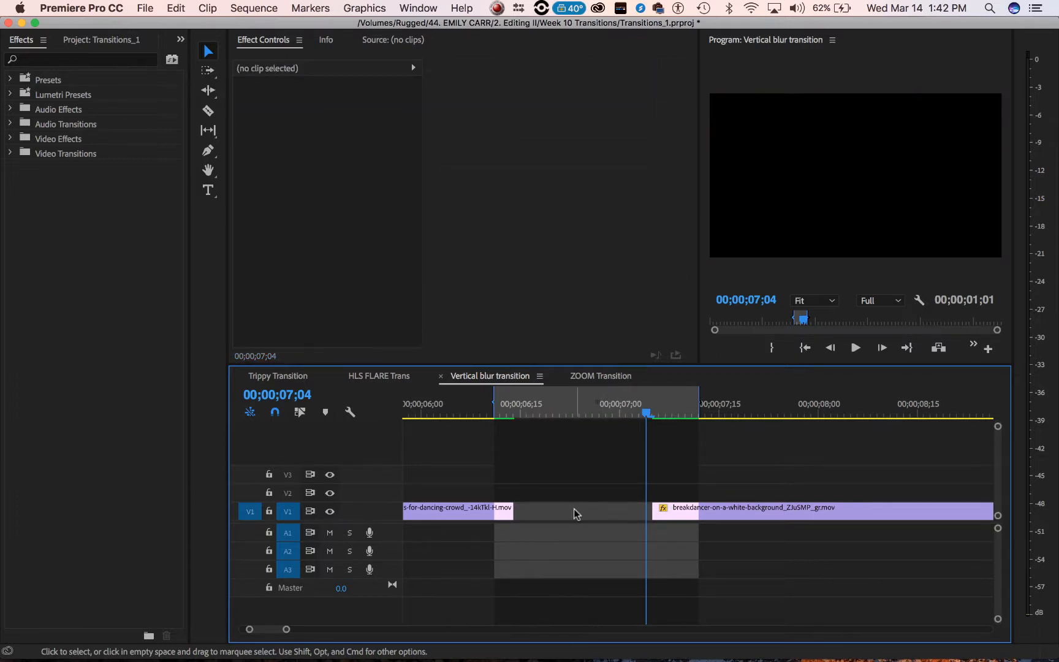
{"action": "key", "text": "super+z"}
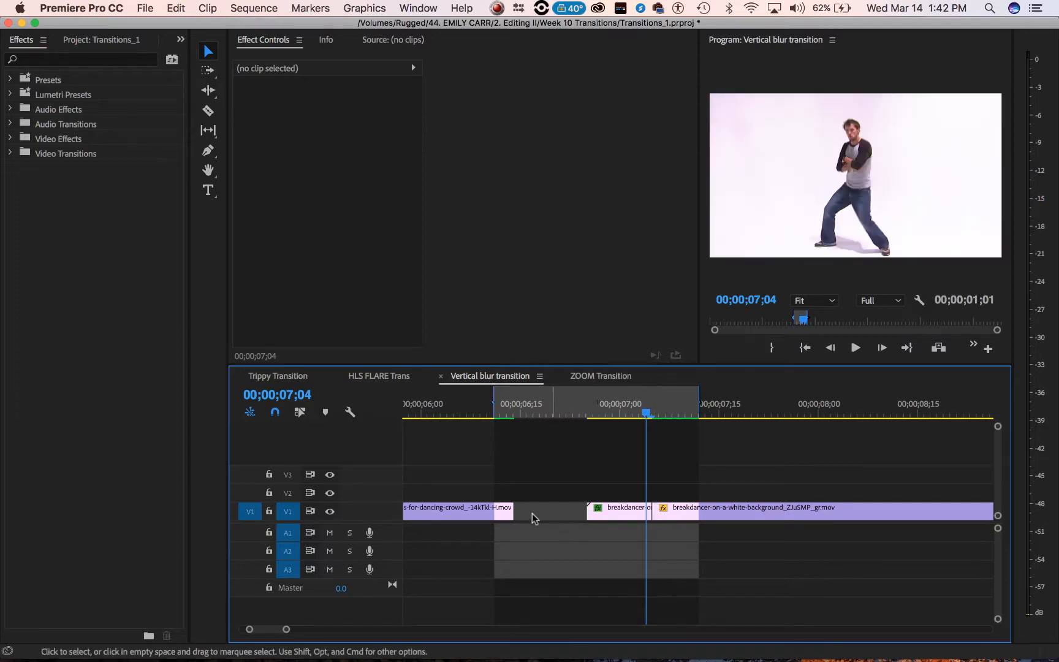
Extend the DJ clip forward to the cut, and replace the short breakdancer segment by extending the main breakdancer clip back to the cut
{"action": "left_click_drag", "start_coordinate": [518, 510], "coordinate": [587, 510]}
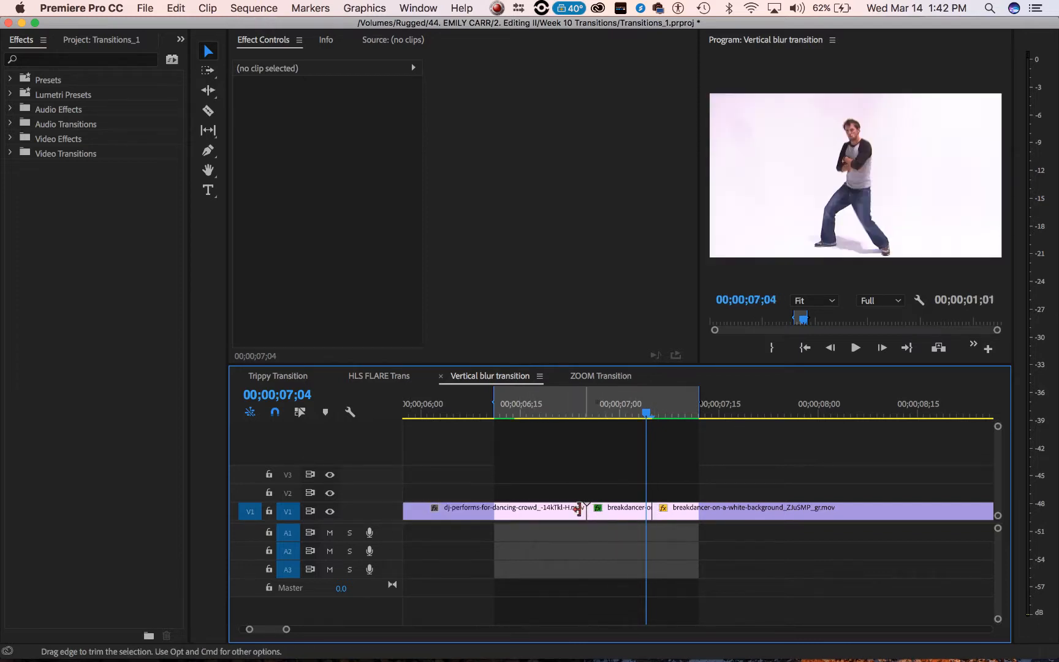
{"action": "left_click", "coordinate": [541, 510]}
{"action": "left_click", "coordinate": [625, 514]}
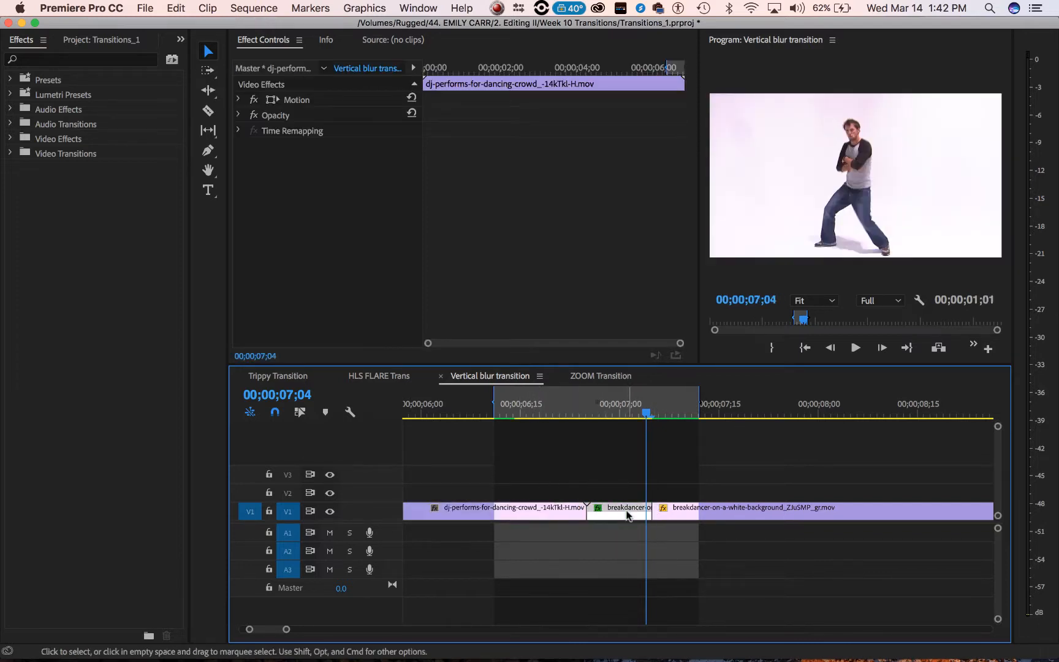
{"action": "key", "text": "Delete"}
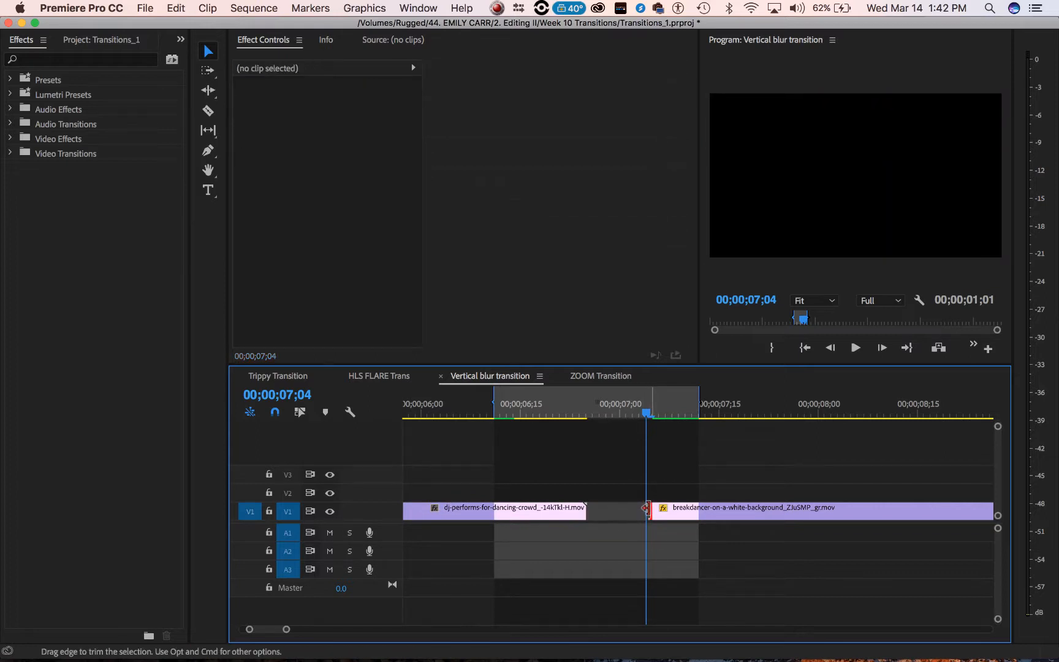
{"action": "left_click_drag", "start_coordinate": [652, 511], "coordinate": [587, 513]}
{"action": "left_click", "coordinate": [597, 513]}
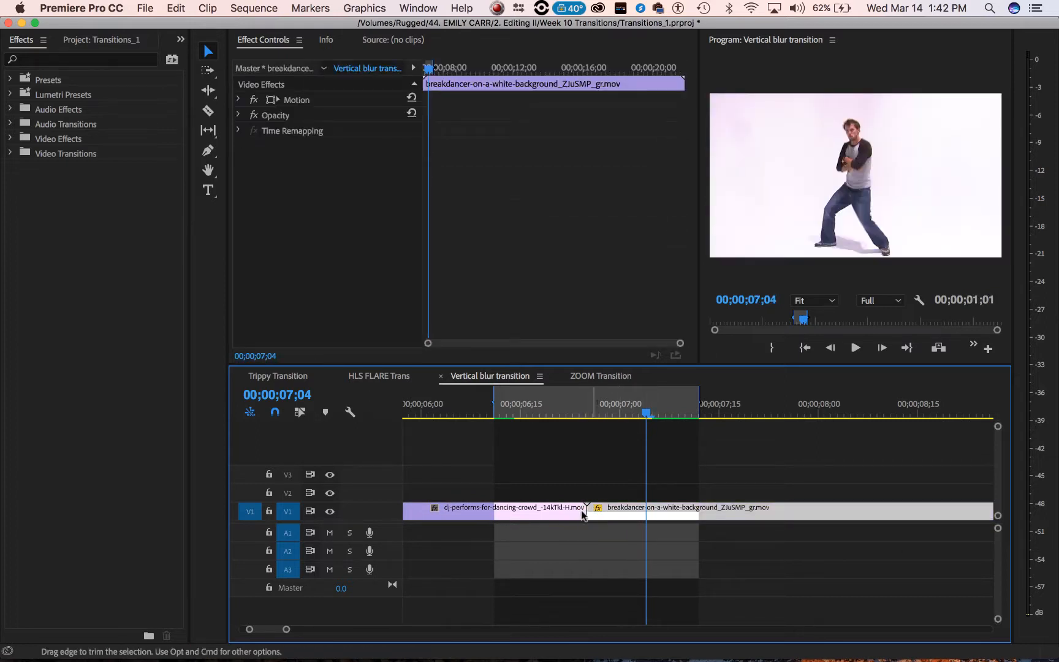
{"action": "left_click", "coordinate": [555, 510]}
{"action": "left_click", "coordinate": [603, 510]}
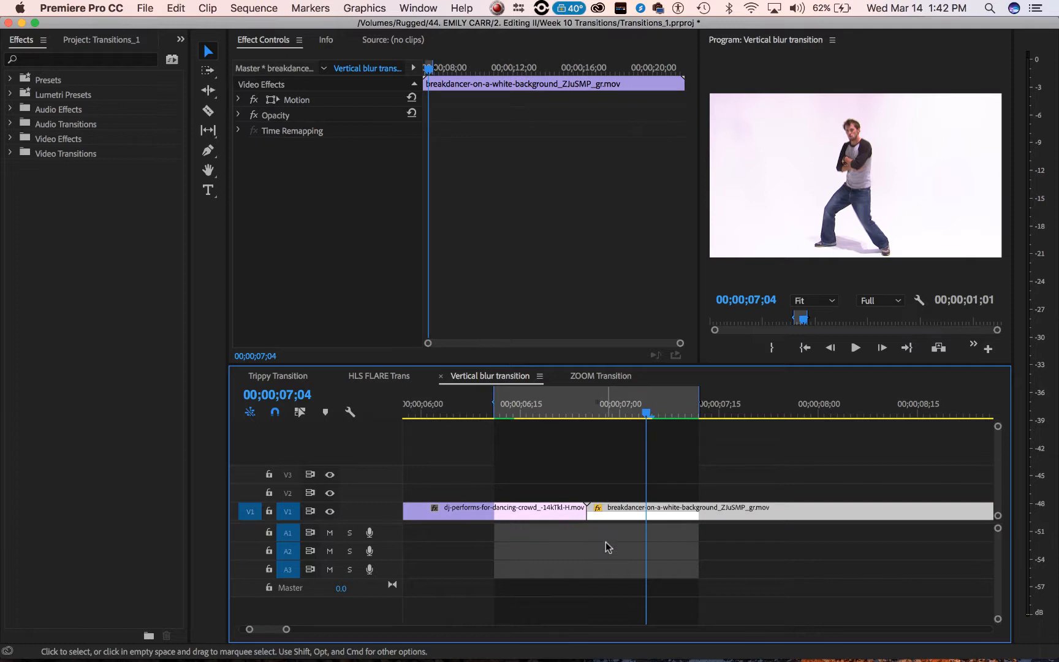
Split the DJ clip with the Razor tool at 00;00;06;15, ten frames before the cut
{"action": "left_click", "coordinate": [586, 413]}
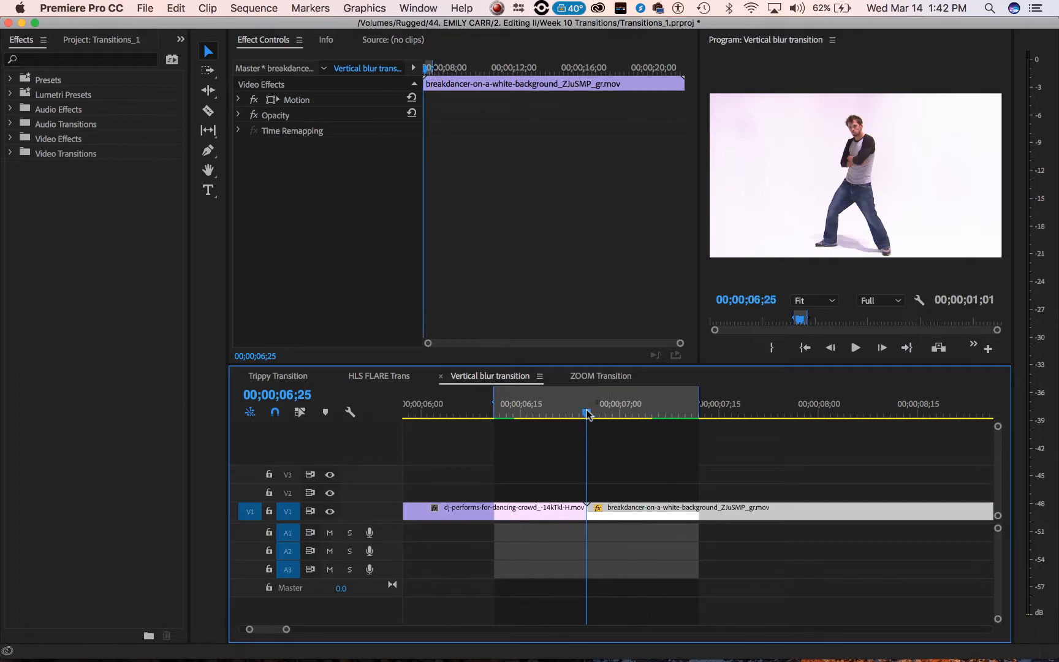
{"action": "key", "text": "Left"}
{"action": "key", "text": "Left"}
{"action": "key", "text": "Left"}
{"action": "key", "text": "Left"}
{"action": "key", "text": "Left"}
{"action": "key", "text": "Left"}
{"action": "key", "text": "Left"}
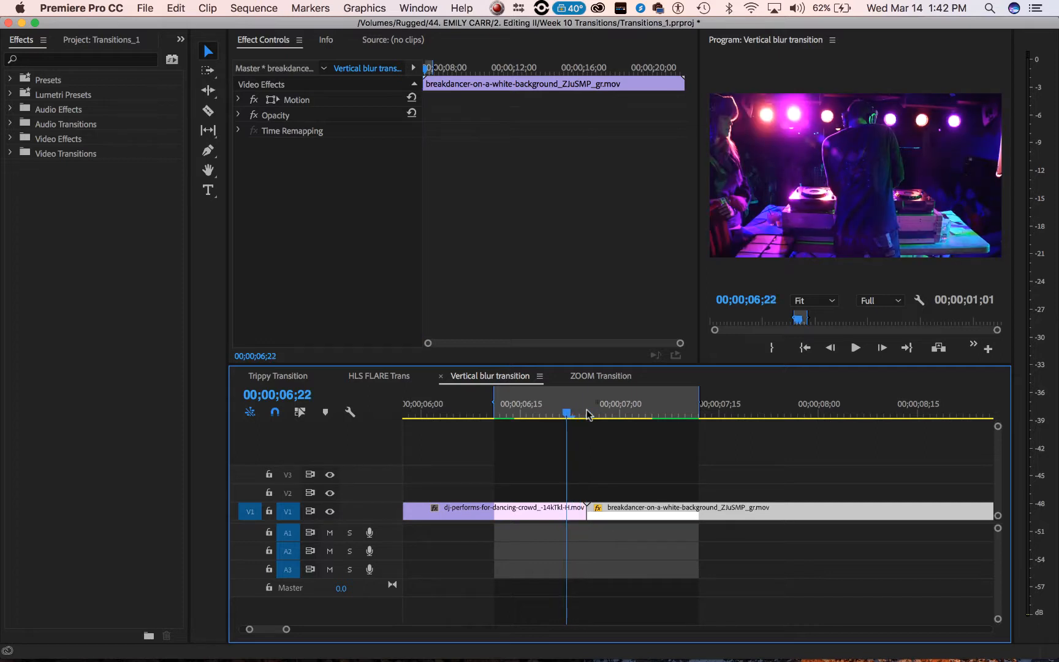
{"action": "key", "text": "Left"}
{"action": "key", "text": "Left"}
{"action": "key", "text": "Left"}
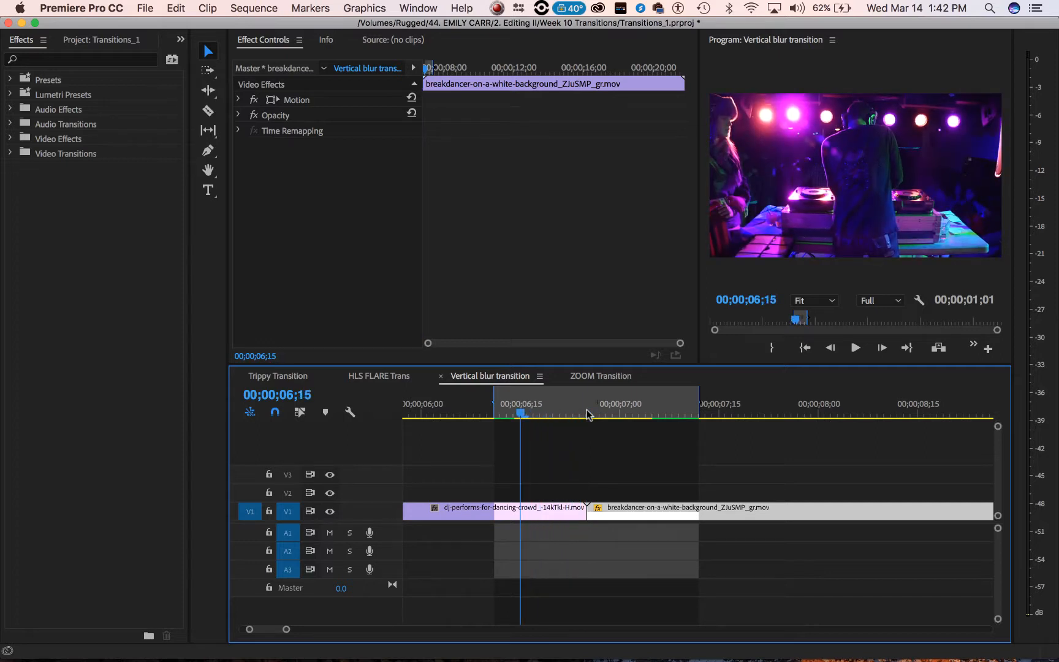
{"action": "left_click", "coordinate": [208, 110]}
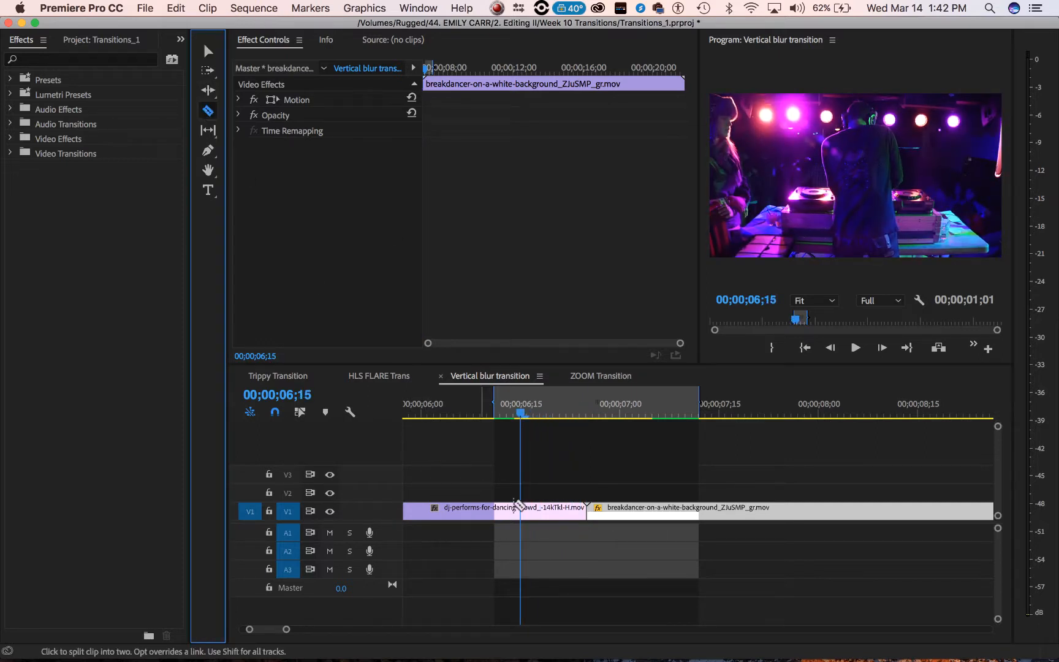
{"action": "left_click", "coordinate": [520, 510]}
Split the breakdancer clip at 00;00;07;05, ten frames after the cut, and return to the Selection tool
{"action": "key", "text": "Right"}
{"action": "key", "text": "Right"}
{"action": "key", "text": "Right"}
{"action": "key", "text": "Right"}
{"action": "key", "text": "Right"}
{"action": "key", "text": "Right"}
{"action": "key", "text": "Right"}
{"action": "key", "text": "Right"}
{"action": "key", "text": "Right"}
{"action": "key", "text": "Right"}
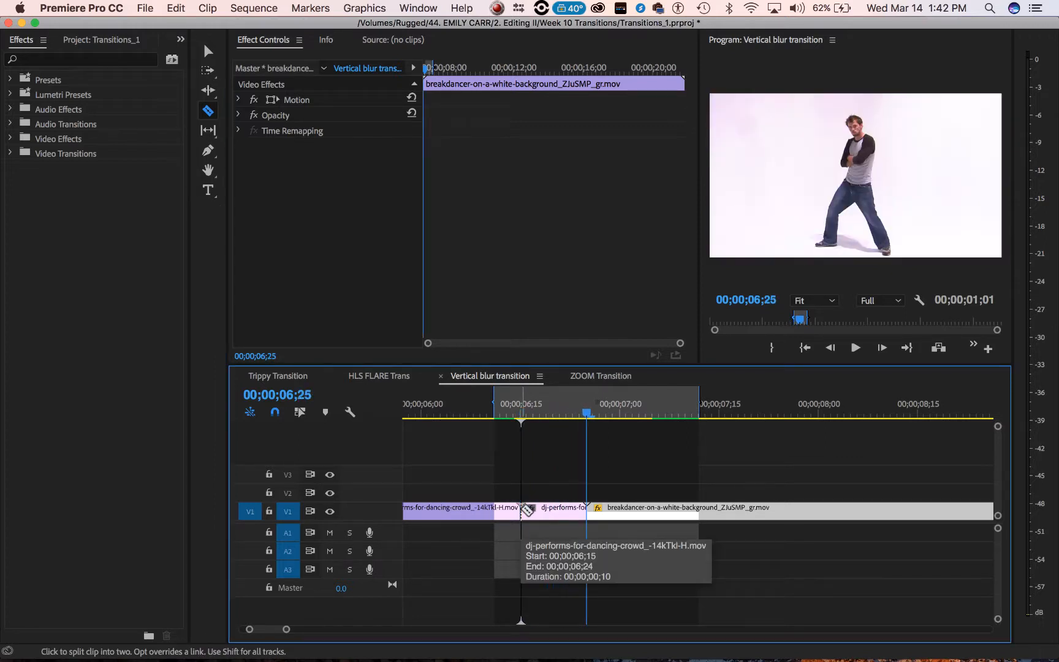
{"action": "key", "text": "Right"}
{"action": "key", "text": "Right"}
{"action": "key", "text": "Right"}
{"action": "key", "text": "Right"}
{"action": "key", "text": "Right"}
{"action": "key", "text": "Right"}
{"action": "key", "text": "Right"}
{"action": "key", "text": "Right"}
{"action": "key", "text": "Right"}
{"action": "key", "text": "Right"}
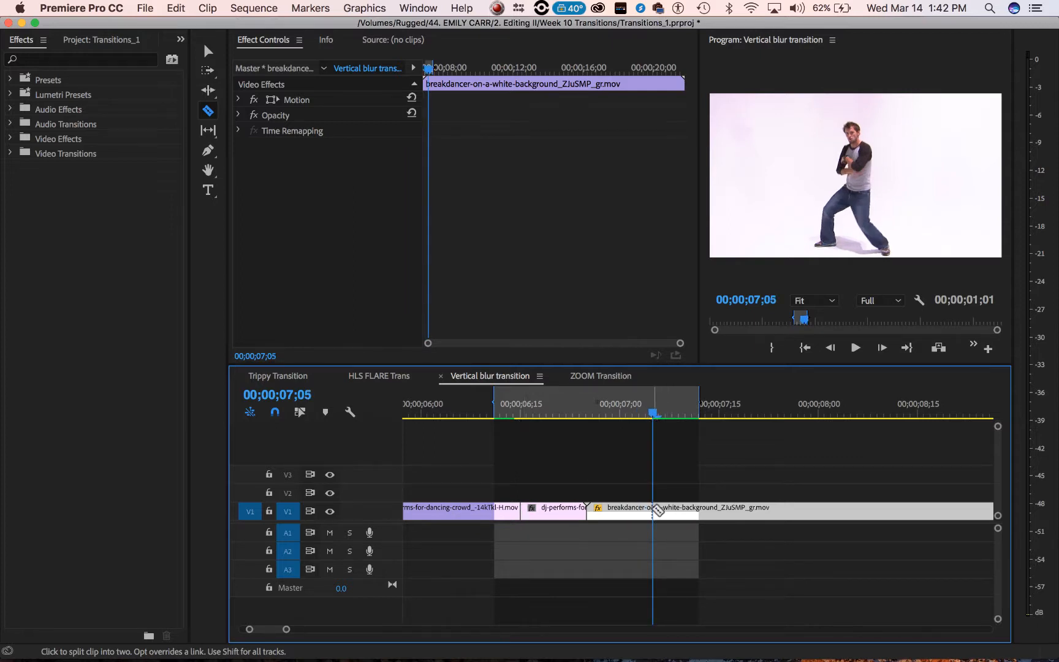
{"action": "left_click", "coordinate": [654, 509]}
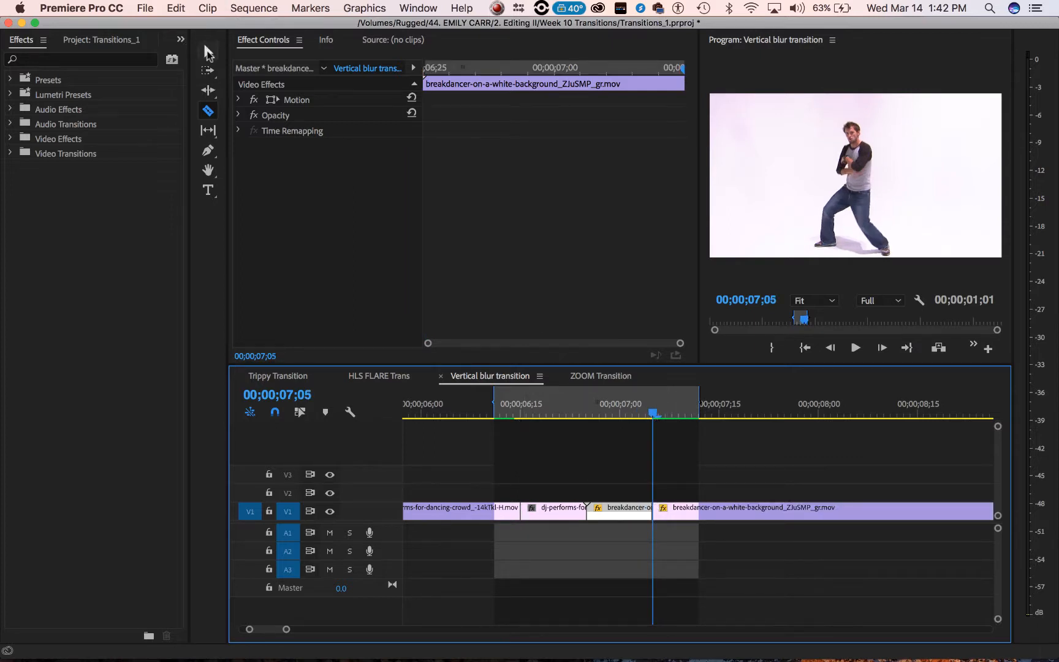
{"action": "left_click", "coordinate": [208, 54]}
Place the project's Adjustment Layer on V2 and trim it to span only the two short segments around the cut
{"action": "left_click", "coordinate": [115, 49]}
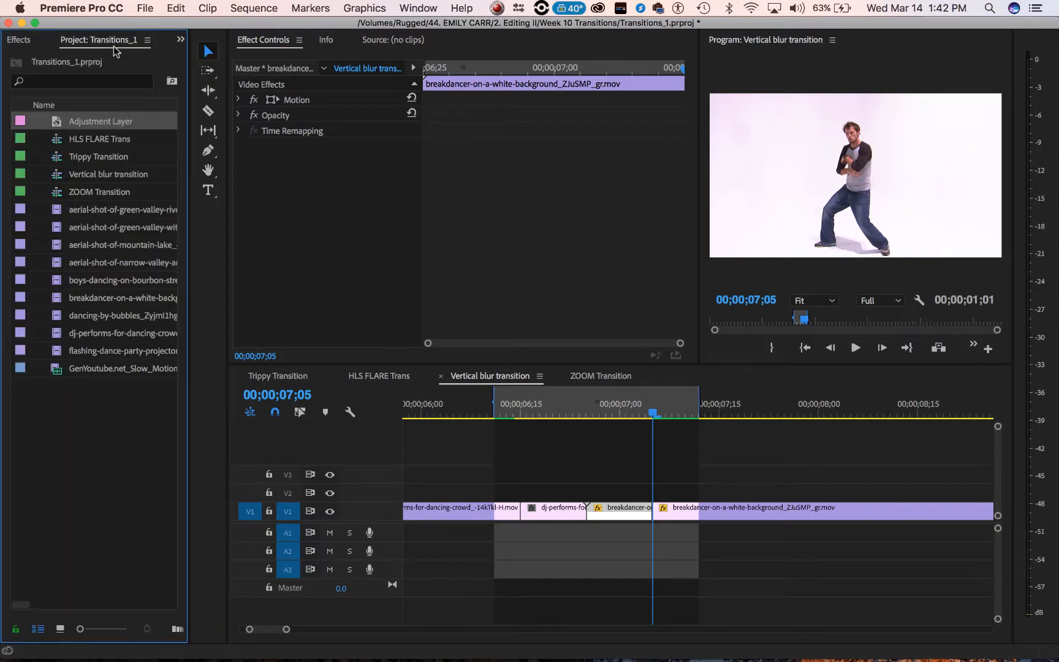
{"action": "left_click_drag", "start_coordinate": [58, 121], "coordinate": [467, 494]}
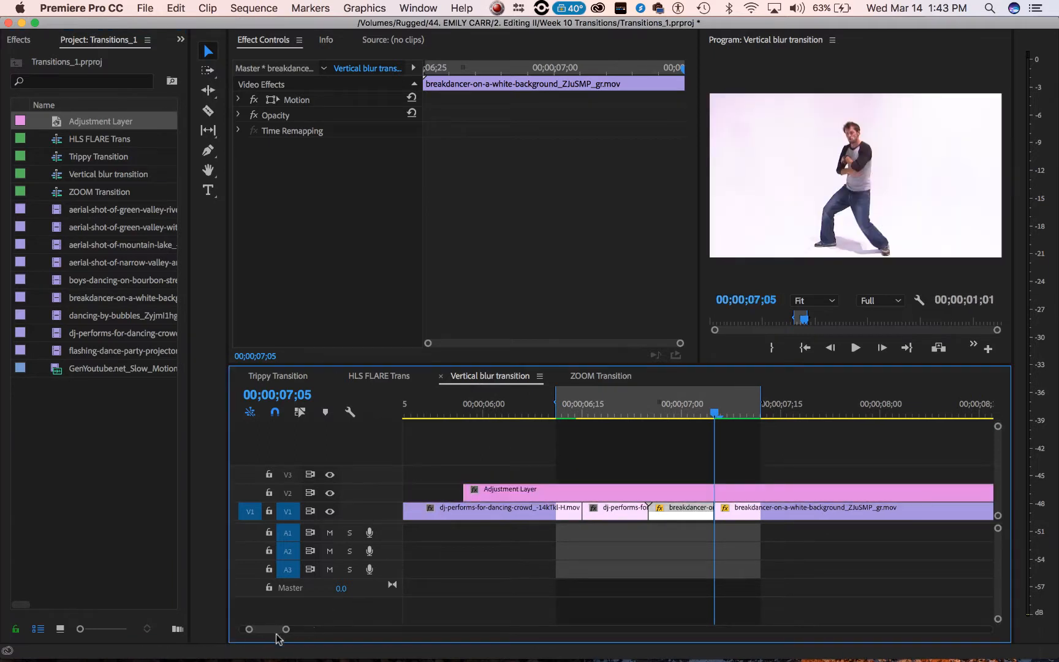
{"action": "left_click_drag", "start_coordinate": [286, 630], "coordinate": [317, 629]}
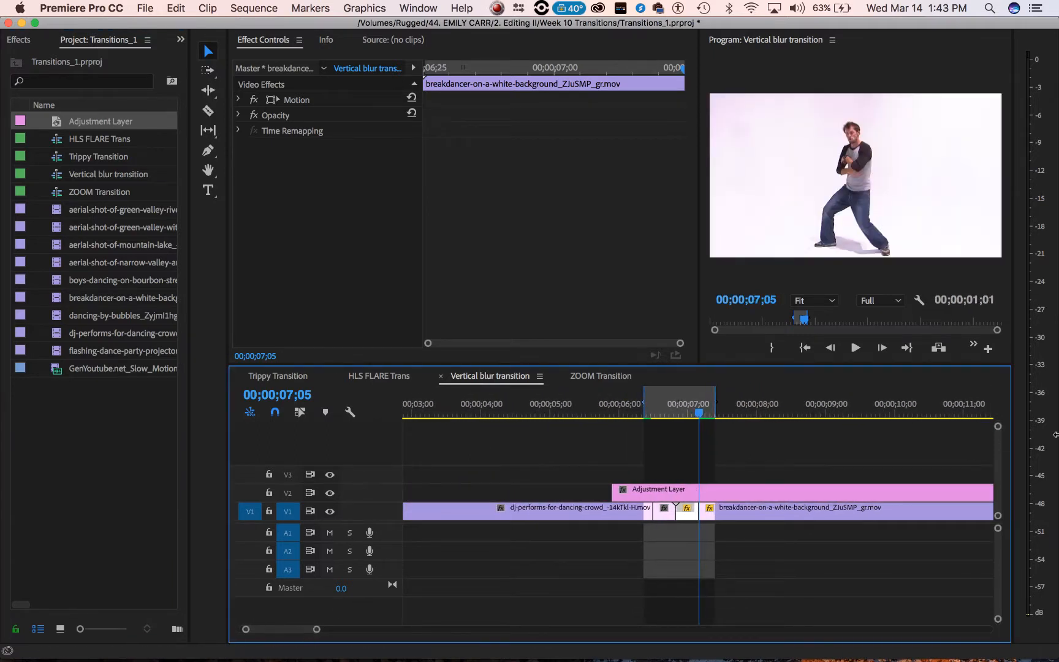
{"action": "left_click_drag", "start_coordinate": [613, 491], "coordinate": [655, 490]}
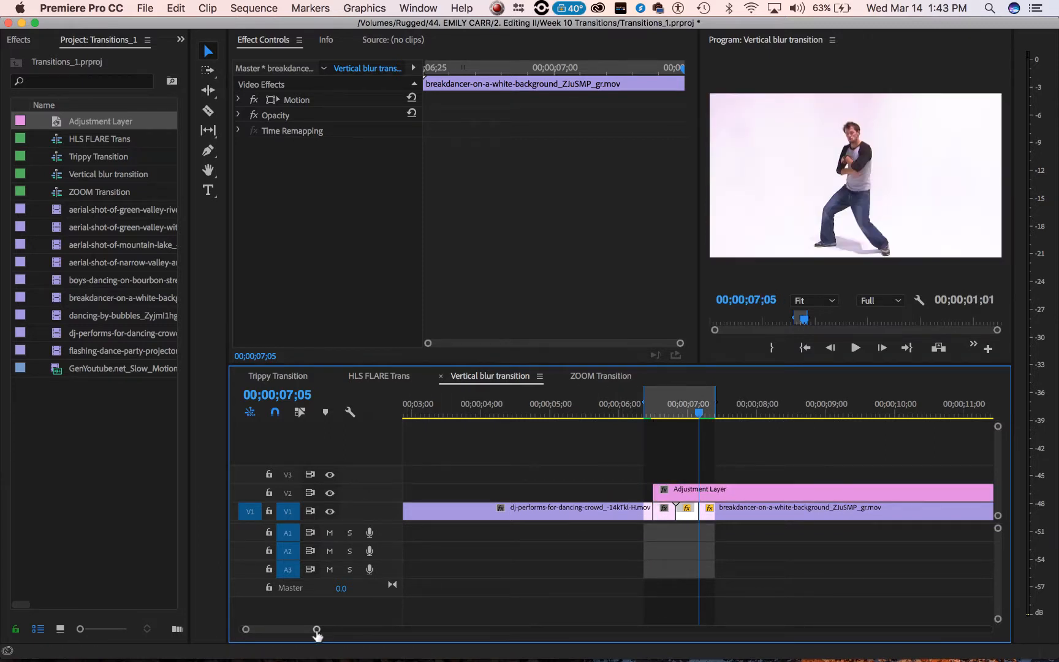
{"action": "left_click_drag", "start_coordinate": [317, 630], "coordinate": [352, 630]}
{"action": "left_click_drag", "start_coordinate": [802, 492], "coordinate": [635, 493]}
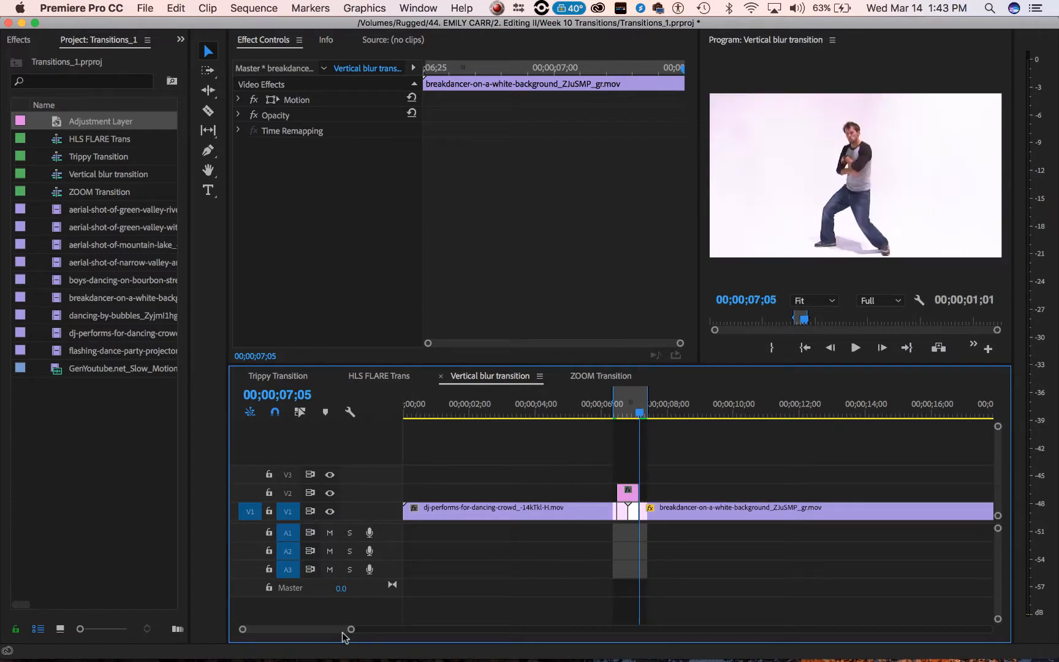
{"action": "left_click_drag", "start_coordinate": [351, 629], "coordinate": [272, 630]}
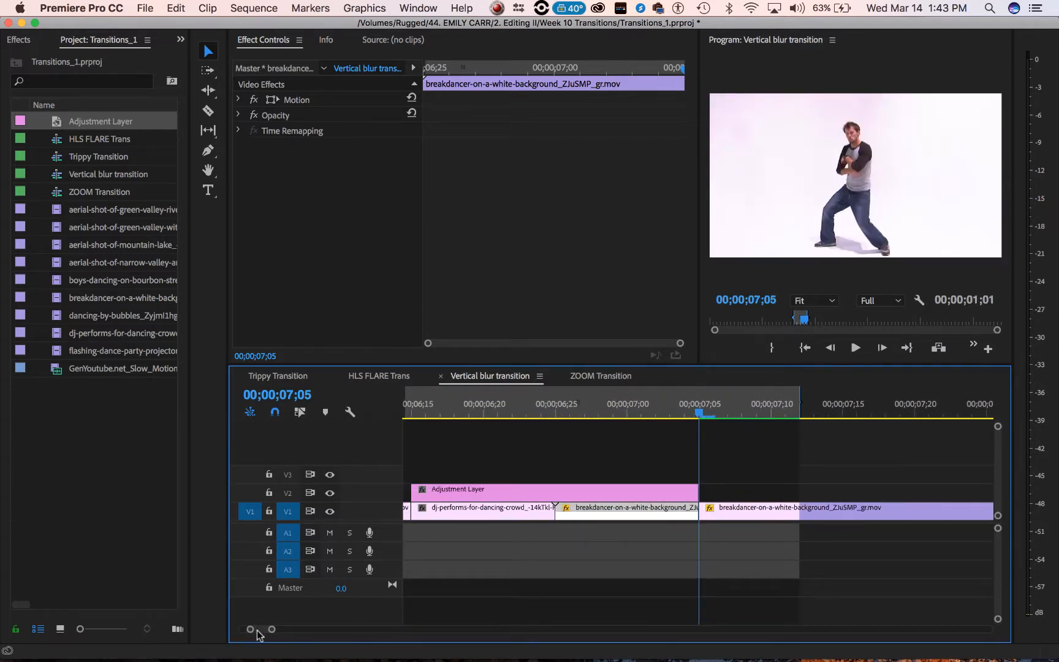
{"action": "left_click_drag", "start_coordinate": [258, 631], "coordinate": [256, 631]}
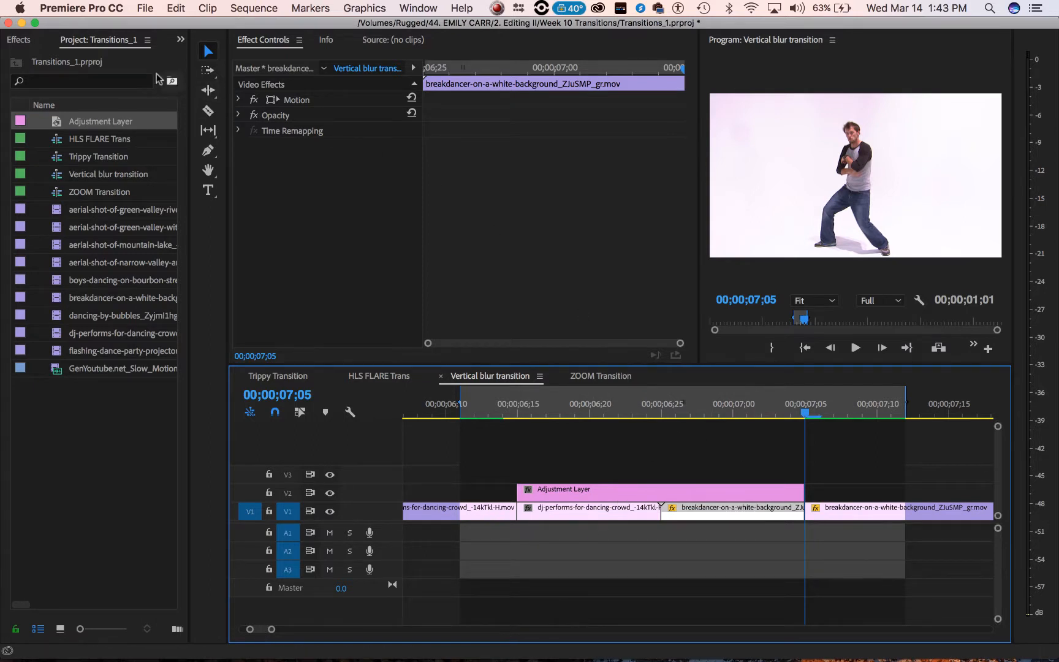
Find the Lens Distortion video effect and apply it to both short segments around the cut
{"action": "left_click", "coordinate": [18, 37]}
{"action": "left_click", "coordinate": [62, 59]}
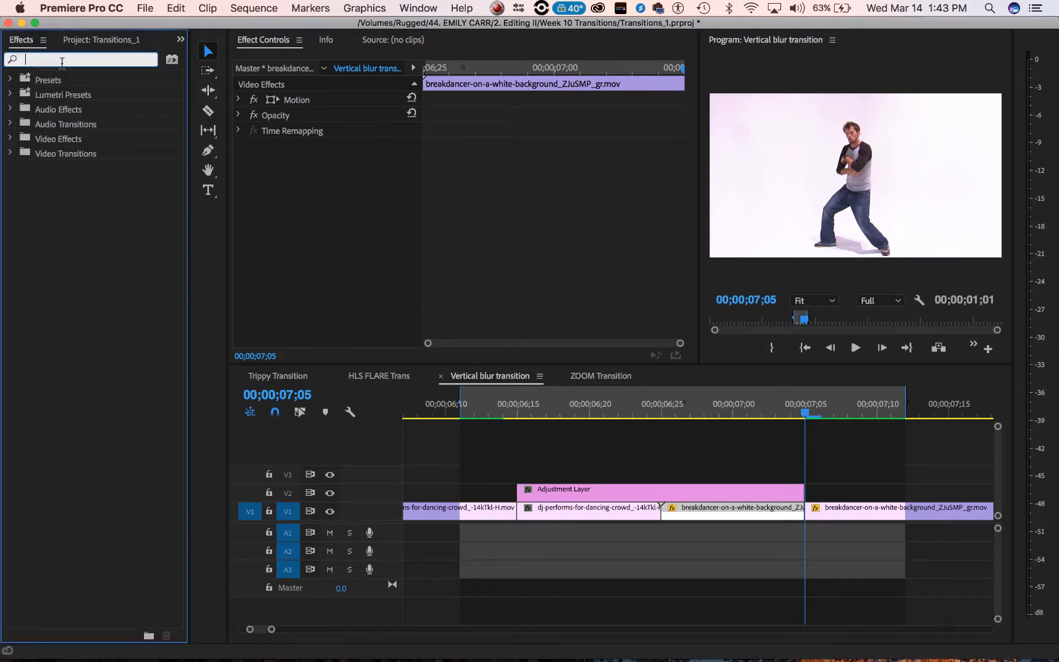
{"action": "type", "text": "lens distortion"}
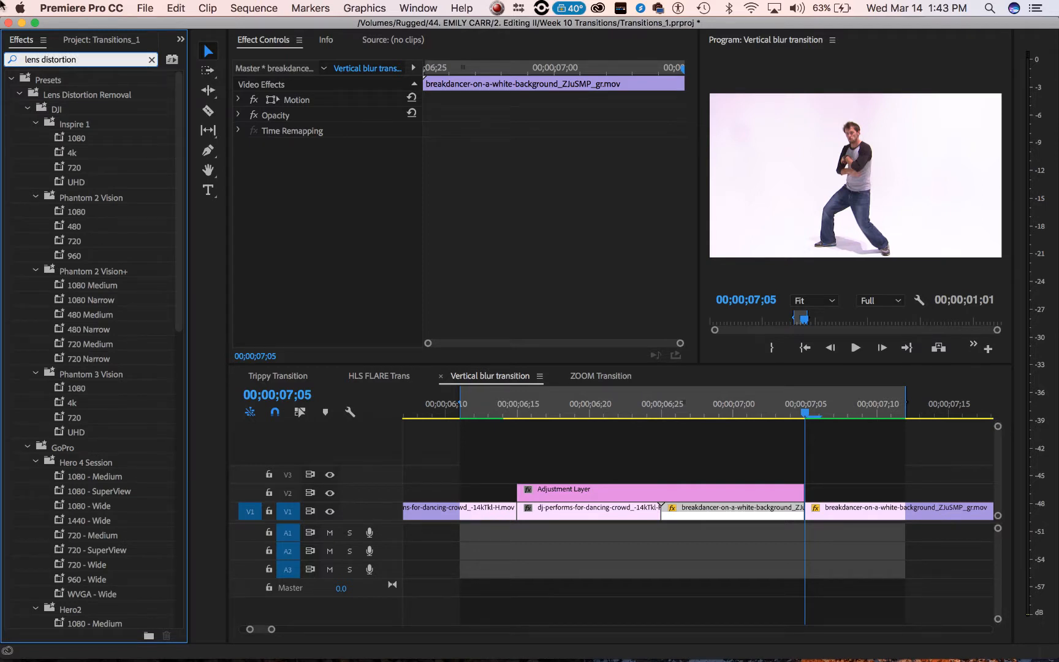
{"action": "left_click", "coordinate": [19, 93]}
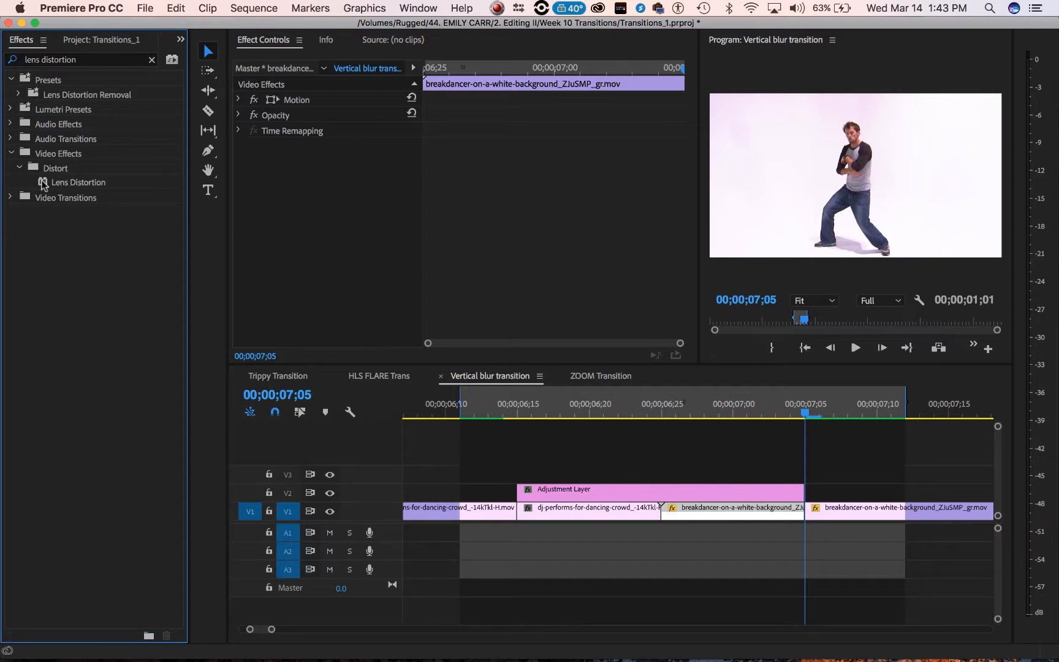
{"action": "left_click_drag", "start_coordinate": [43, 184], "coordinate": [571, 518]}
{"action": "left_click_drag", "start_coordinate": [45, 187], "coordinate": [693, 519]}
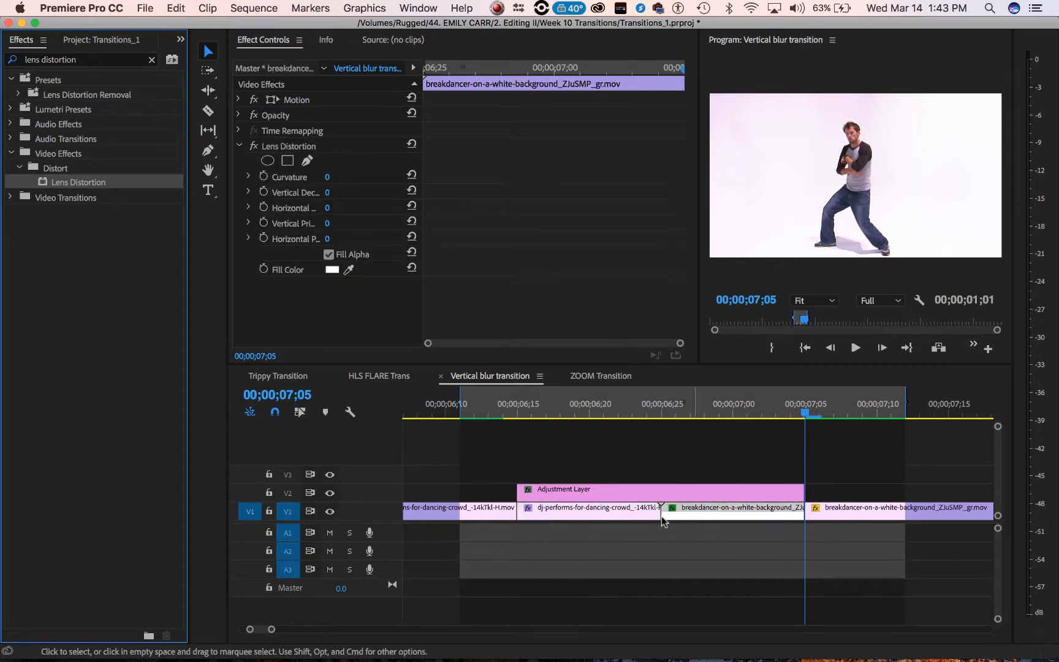
Keyframe Lens Distortion Curvature on the short DJ segment from 0 at 00;00;06;15 to -100 at 00;00;06;24
{"action": "left_click", "coordinate": [610, 519]}
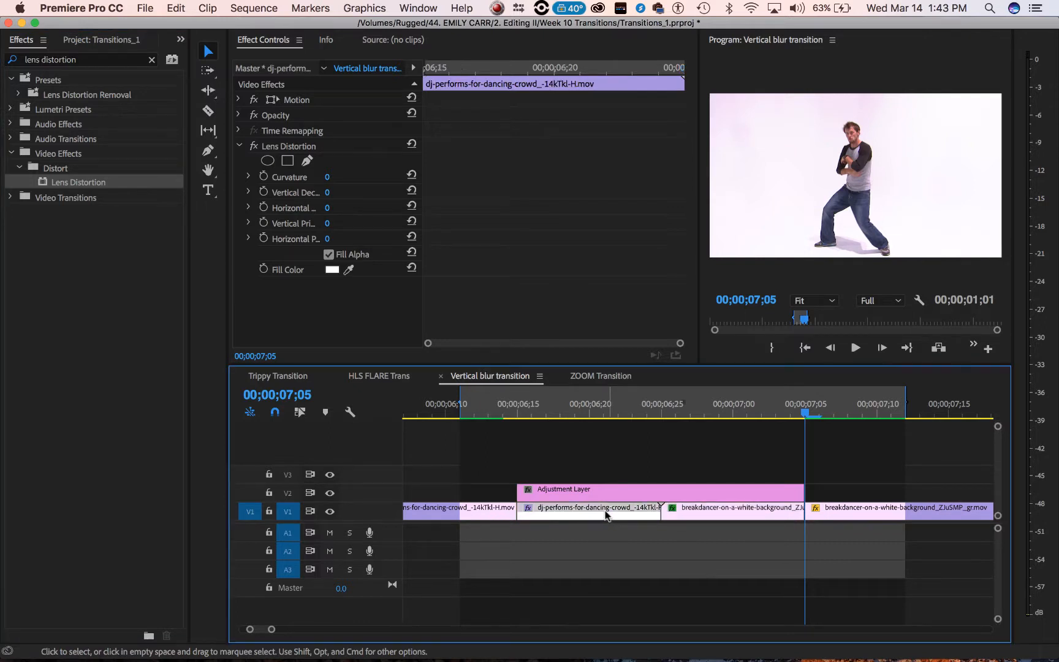
{"action": "left_click", "coordinate": [532, 414]}
{"action": "left_click", "coordinate": [522, 415]}
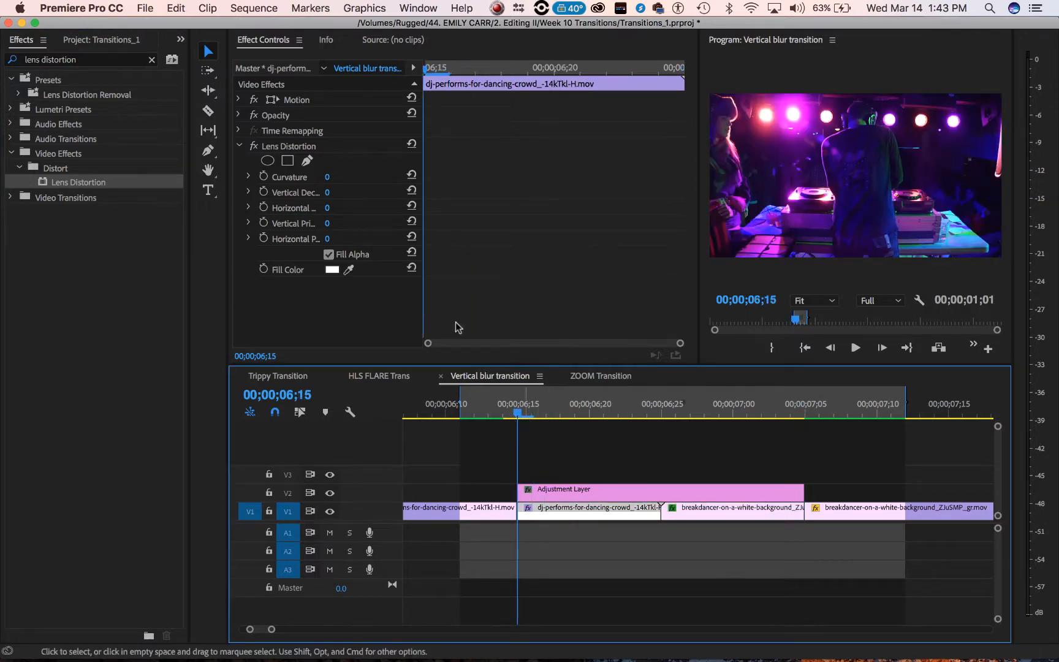
{"action": "left_click", "coordinate": [264, 176]}
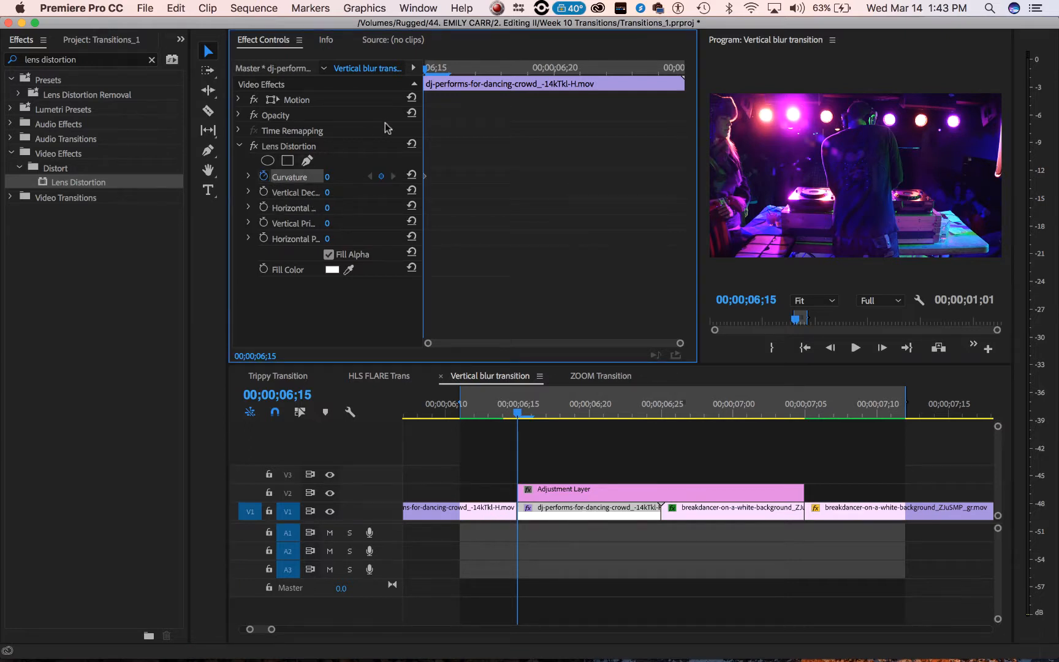
{"action": "left_click_drag", "start_coordinate": [430, 69], "coordinate": [674, 87]}
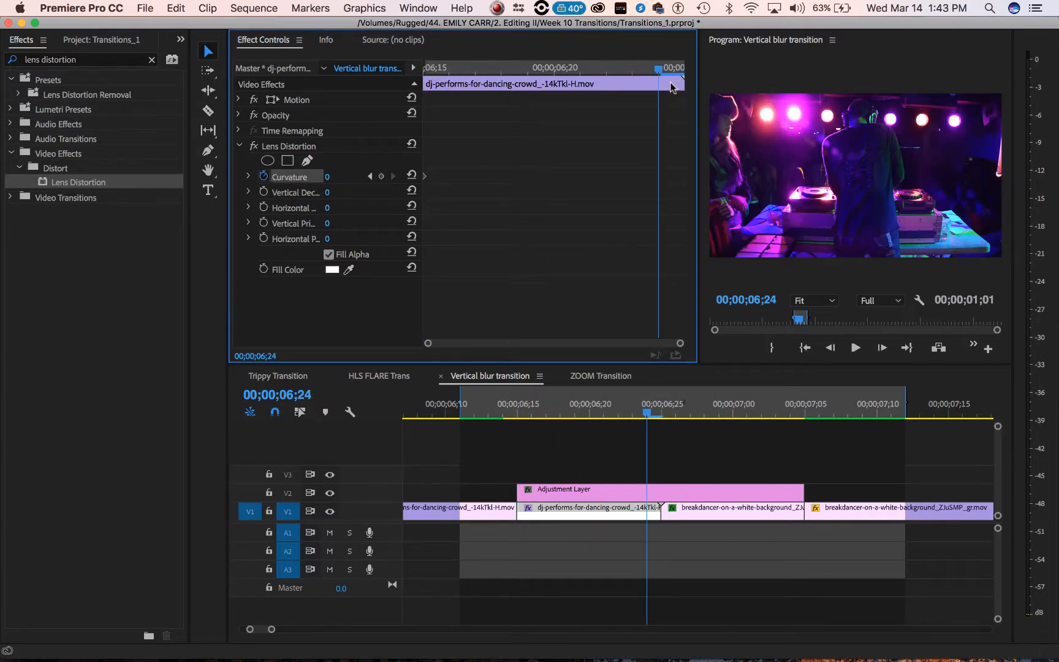
{"action": "left_click", "coordinate": [328, 176]}
{"action": "type", "text": "-100"}
{"action": "key", "text": "Return"}
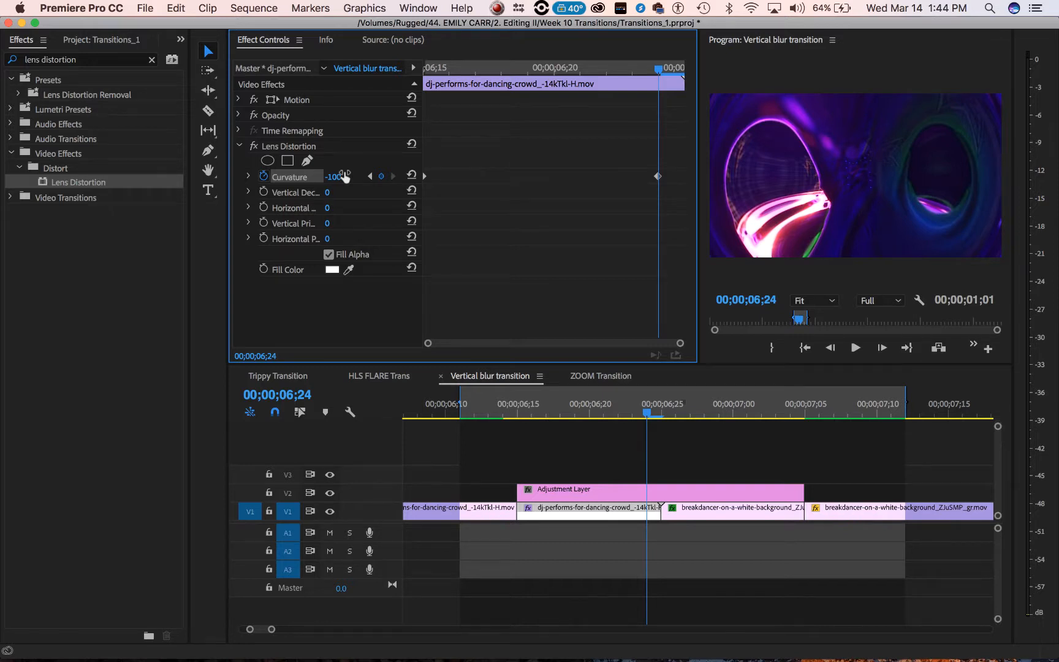
Keyframe Lens Distortion Curvature on the short breakdancer segment from -100 at 00;00;06;25 to 0 at 00;00;07;05
{"action": "key", "text": "Right"}
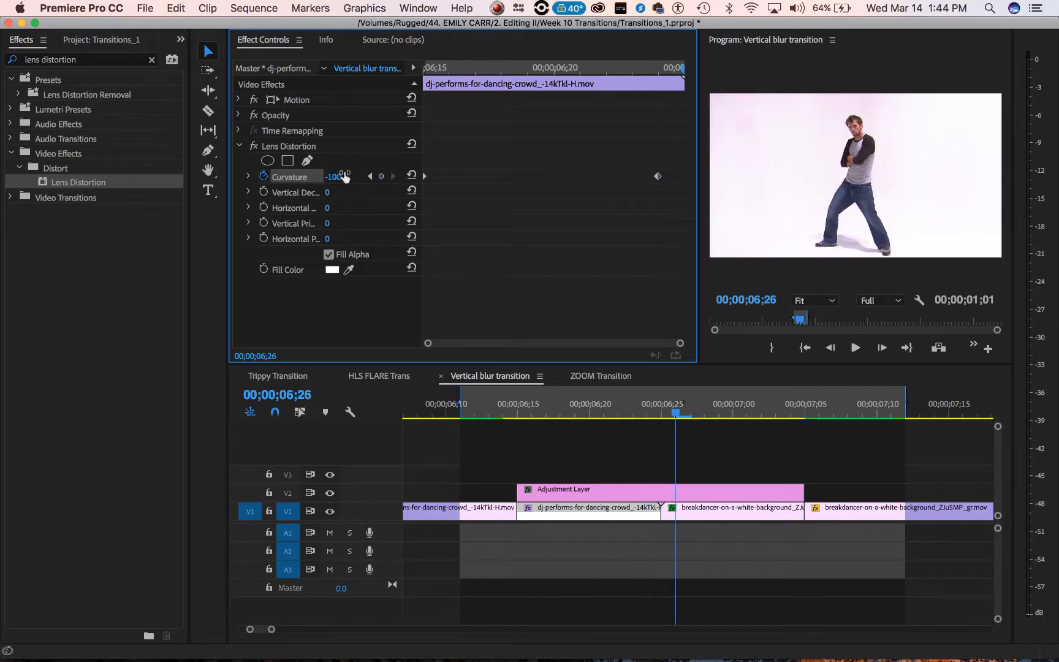
{"action": "left_click", "coordinate": [695, 513]}
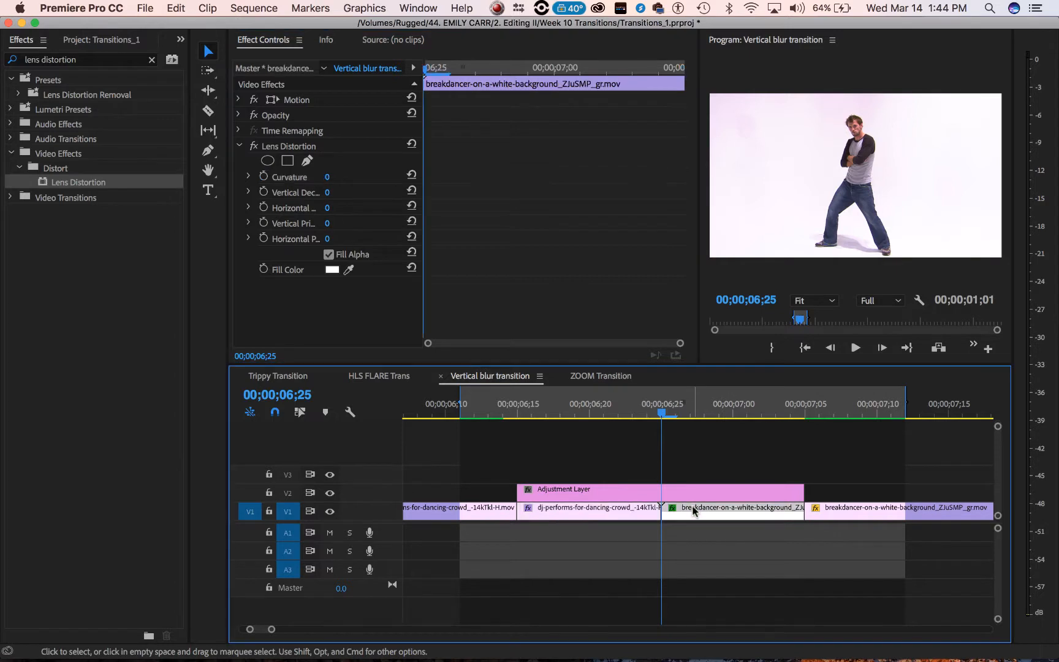
{"action": "left_click", "coordinate": [263, 177]}
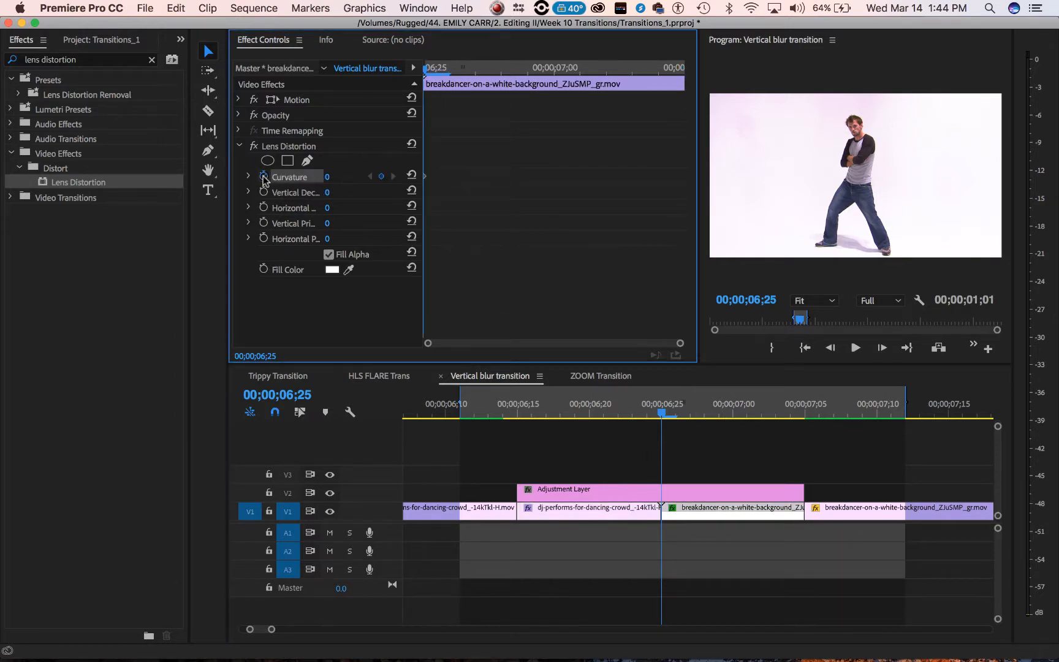
{"action": "left_click", "coordinate": [327, 176]}
{"action": "type", "text": "-100"}
{"action": "key", "text": "Return"}
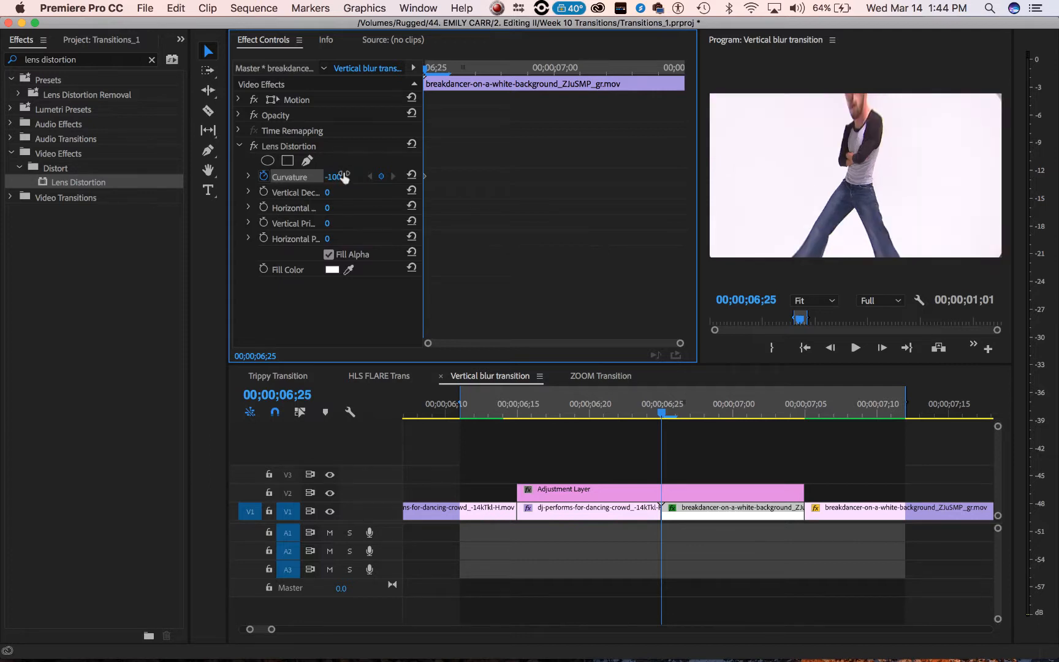
{"action": "left_click", "coordinate": [681, 67]}
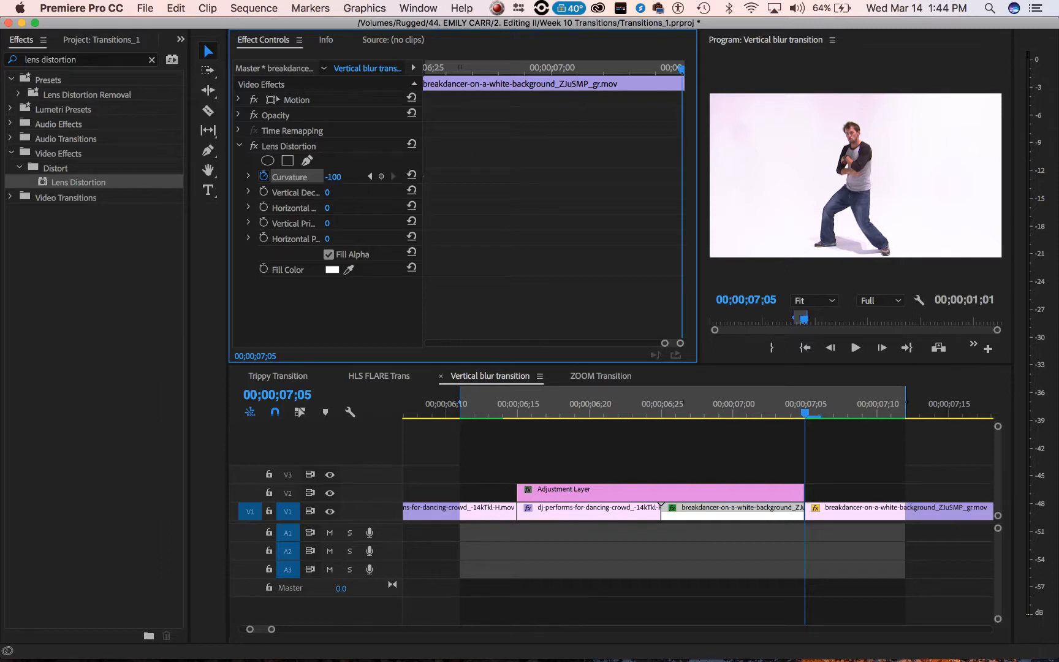
{"action": "left_click", "coordinate": [334, 176]}
{"action": "type", "text": "0"}
{"action": "left_click", "coordinate": [791, 412]}
{"action": "left_click_drag", "start_coordinate": [791, 412], "coordinate": [669, 471]}
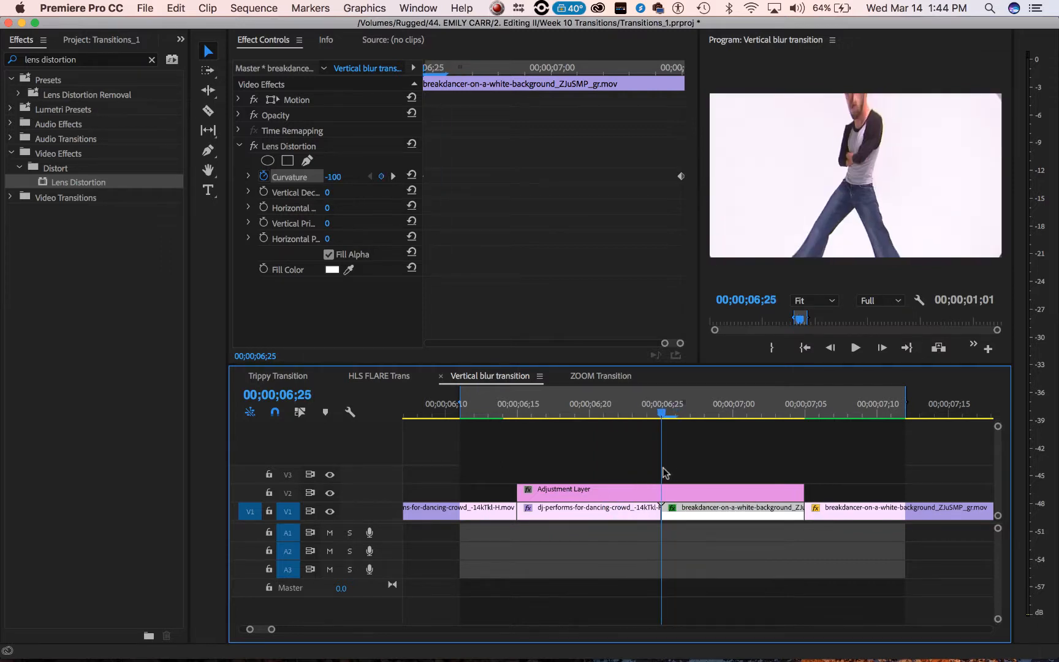
Find the Offset video effect and apply it to the Adjustment Layer on V2
{"action": "left_click", "coordinate": [631, 496]}
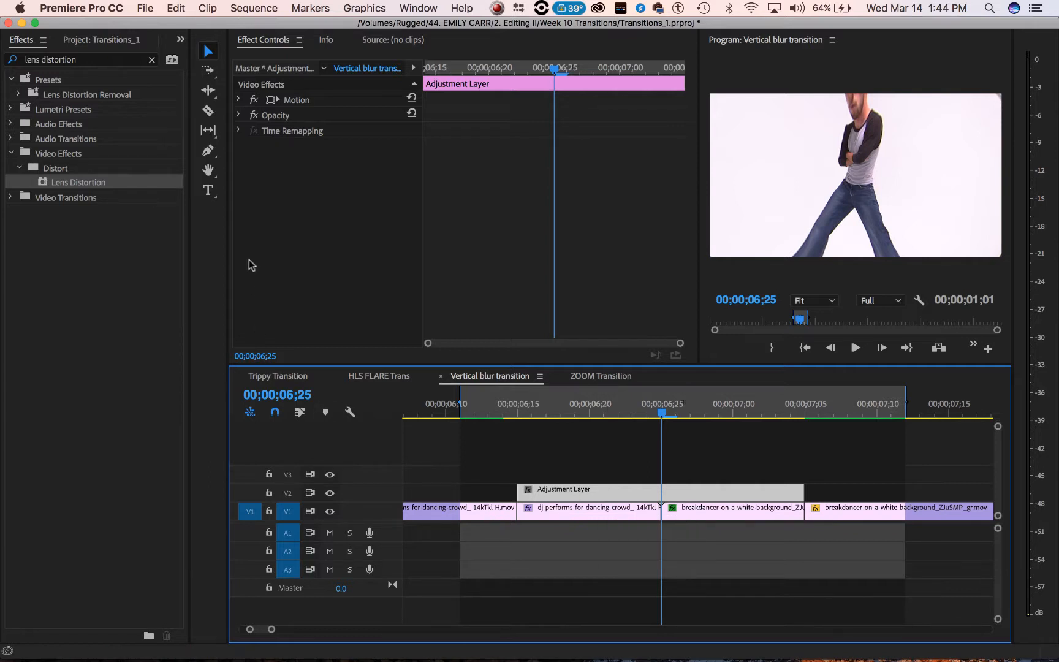
{"action": "key", "text": "super+s"}
{"action": "left_click", "coordinate": [150, 59]}
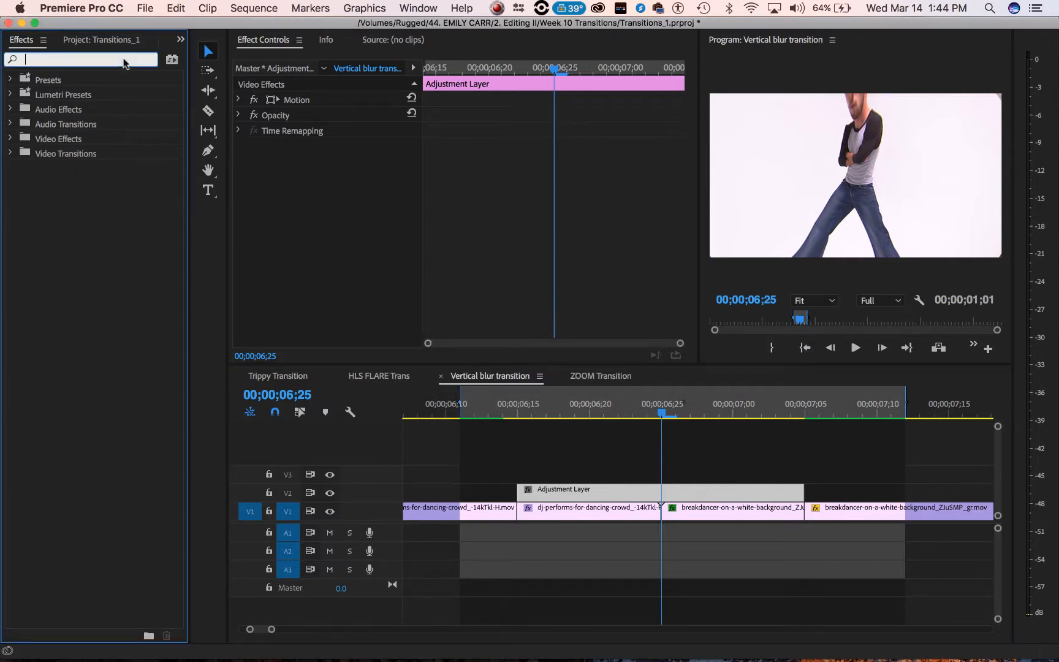
{"action": "type", "text": "of"}
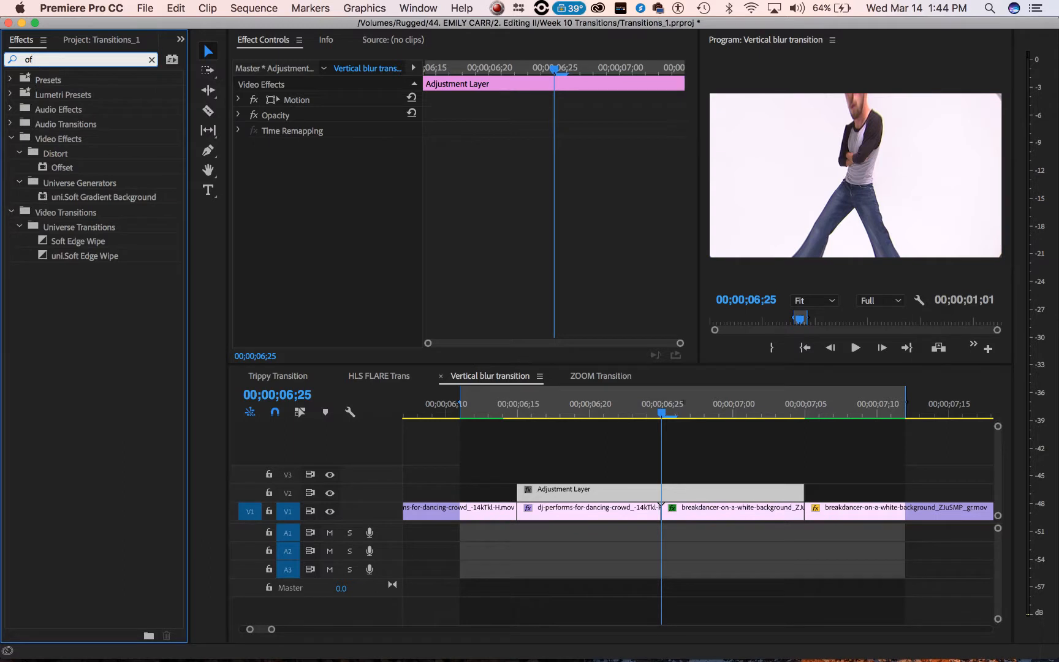
{"action": "type", "text": "fset"}
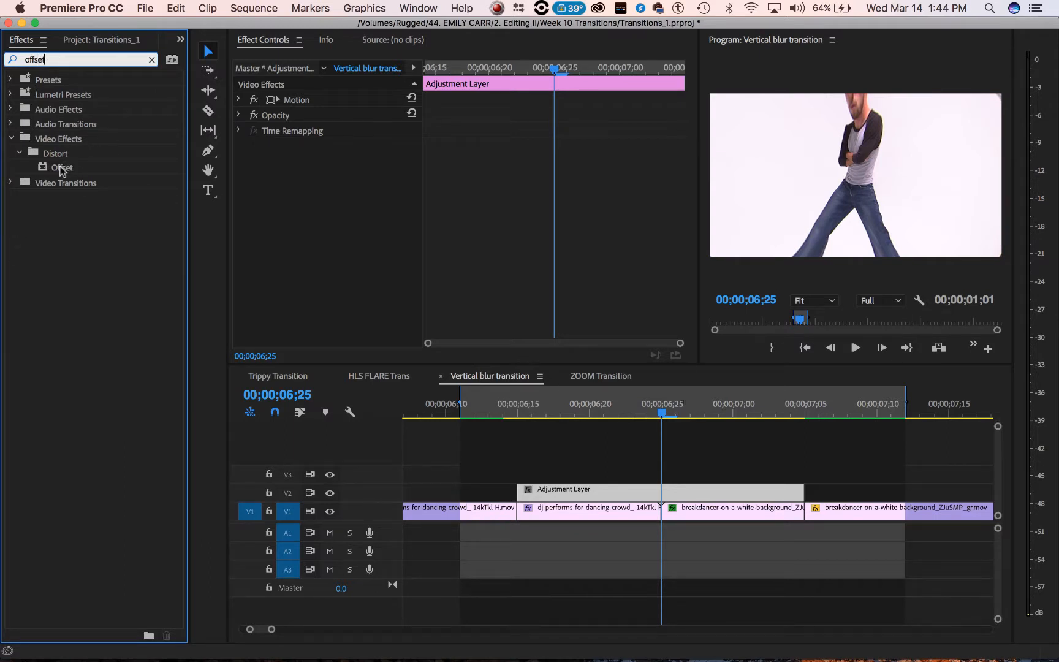
{"action": "left_click_drag", "start_coordinate": [61, 170], "coordinate": [293, 254]}
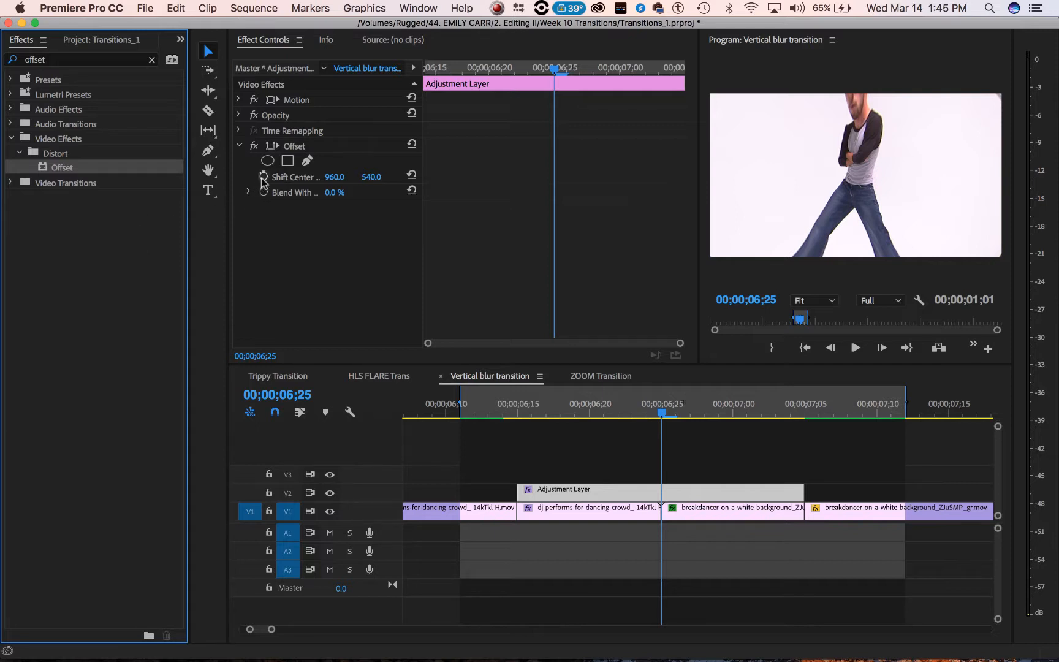
Start keyframing the Offset effect's Shift Center on the Adjustment Layer at 00;00;06;15
{"action": "left_click", "coordinate": [617, 414]}
{"action": "left_click", "coordinate": [557, 414]}
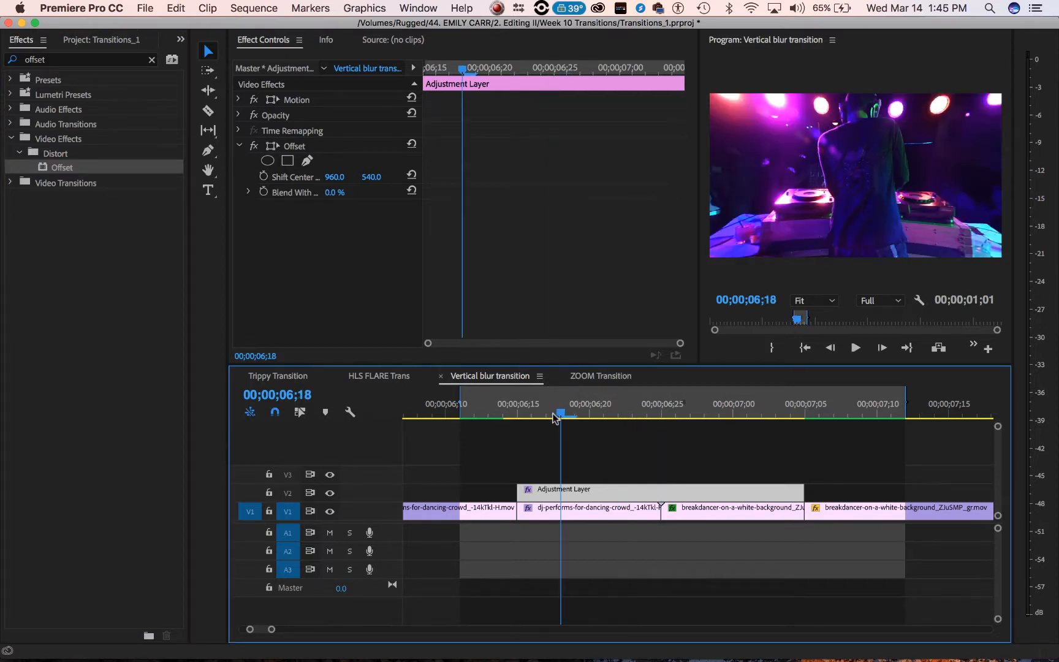
{"action": "left_click_drag", "start_coordinate": [554, 418], "coordinate": [515, 423]}
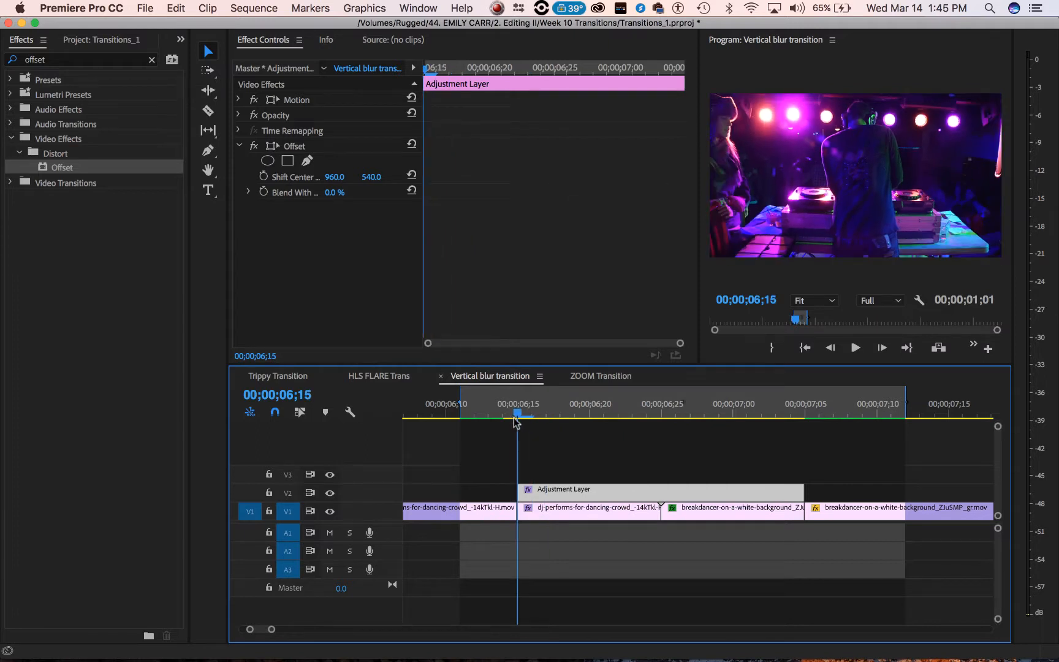
{"action": "left_click", "coordinate": [263, 177]}
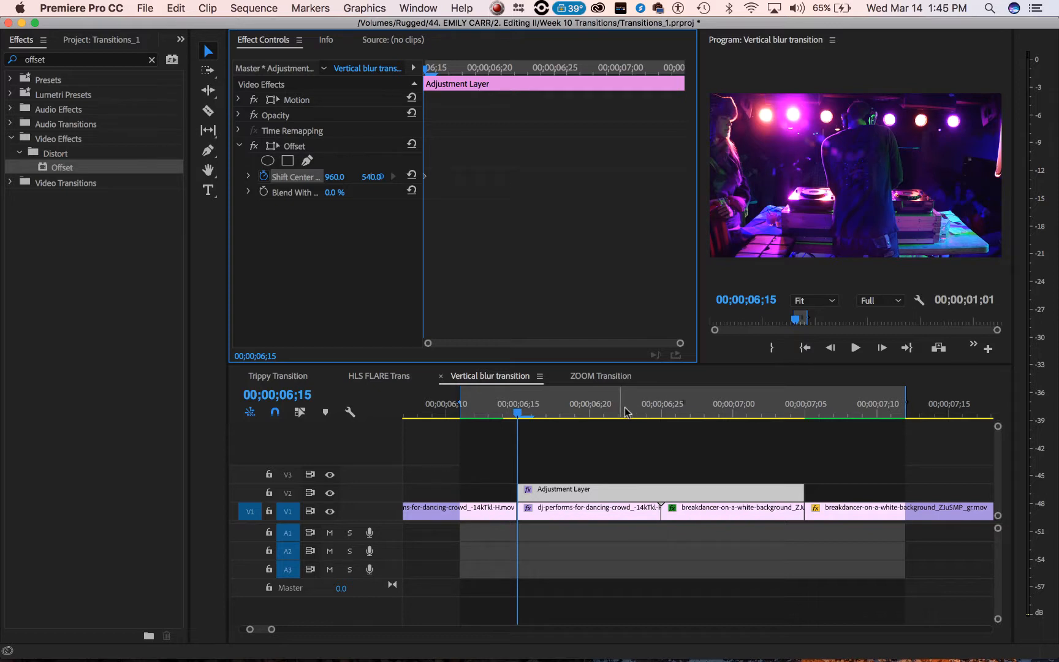
Set the vertical Shift Center value to 1620 at 00;00;07;00 to add the second Offset keyframe
{"action": "key", "text": "Right"}
{"action": "key", "text": "Right"}
{"action": "key", "text": "Right"}
{"action": "key", "text": "Right"}
{"action": "key", "text": "Right"}
{"action": "key", "text": "Right"}
{"action": "key", "text": "Right"}
{"action": "key", "text": "Right"}
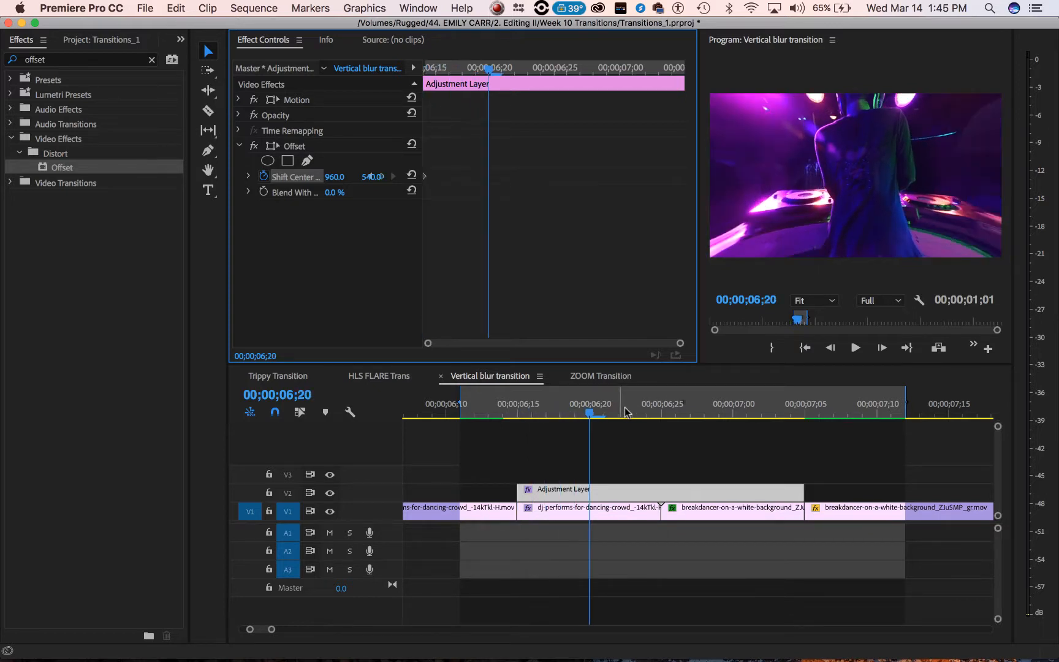
{"action": "key", "text": "Right"}
{"action": "key", "text": "Right"}
{"action": "key", "text": "Right"}
{"action": "key", "text": "Right"}
{"action": "key", "text": "Right"}
{"action": "key", "text": "Right"}
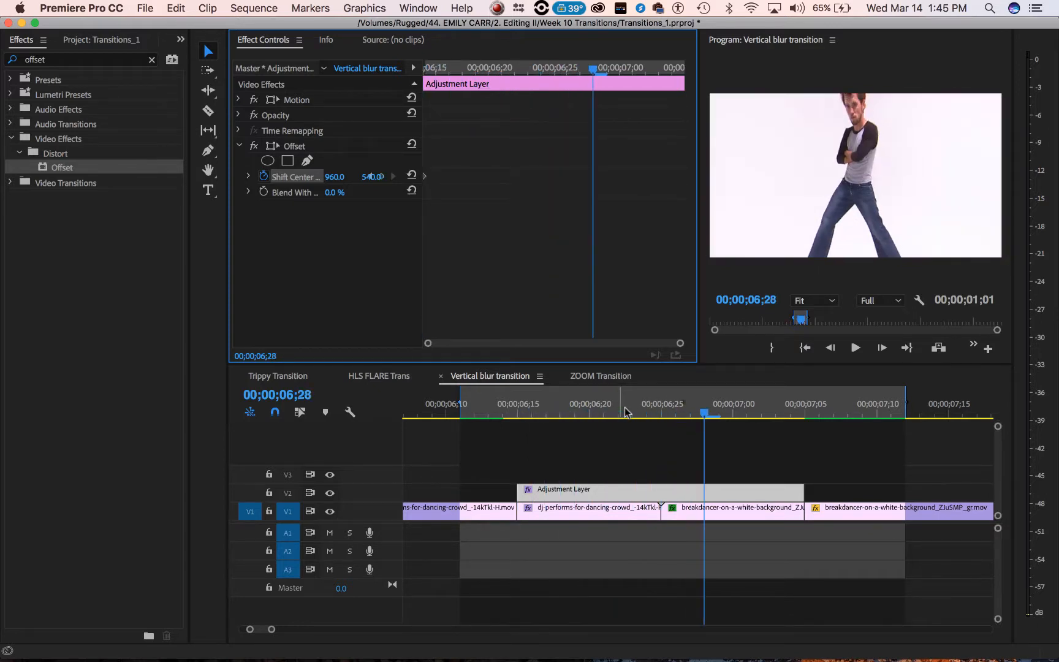
{"action": "key", "text": "Right"}
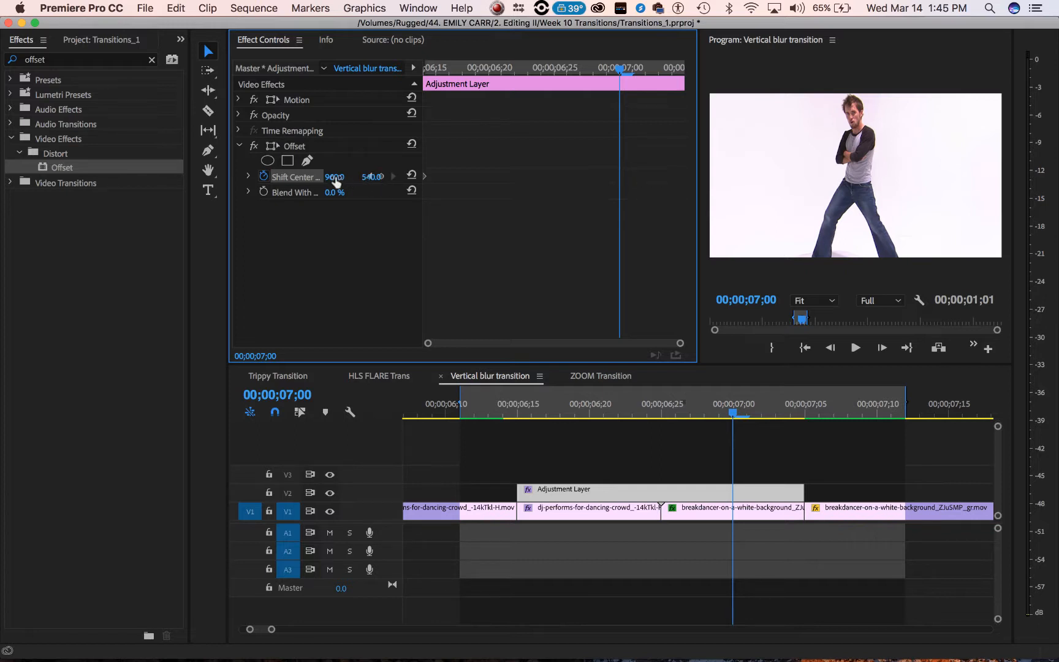
{"action": "left_click", "coordinate": [367, 177]}
{"action": "type", "text": "1620"}
{"action": "key", "text": "Return"}
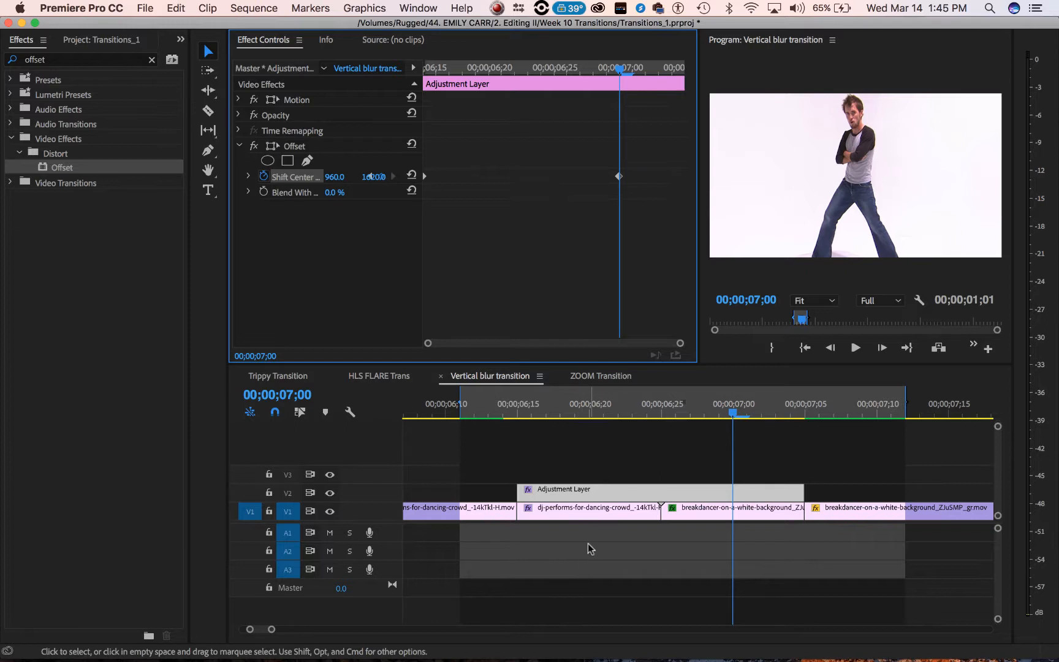
Step through the transition frame by frame to examine the vertical Offset movement around the cut
{"action": "key", "text": "Left"}
{"action": "key", "text": "Left"}
{"action": "key", "text": "Left"}
{"action": "key", "text": "Left"}
{"action": "key", "text": "Left"}
{"action": "key", "text": "Left"}
{"action": "key", "text": "Left"}
{"action": "key", "text": "Left"}
{"action": "key", "text": "Left"}
{"action": "key", "text": "Left"}
{"action": "key", "text": "Left"}
{"action": "key", "text": "Left"}
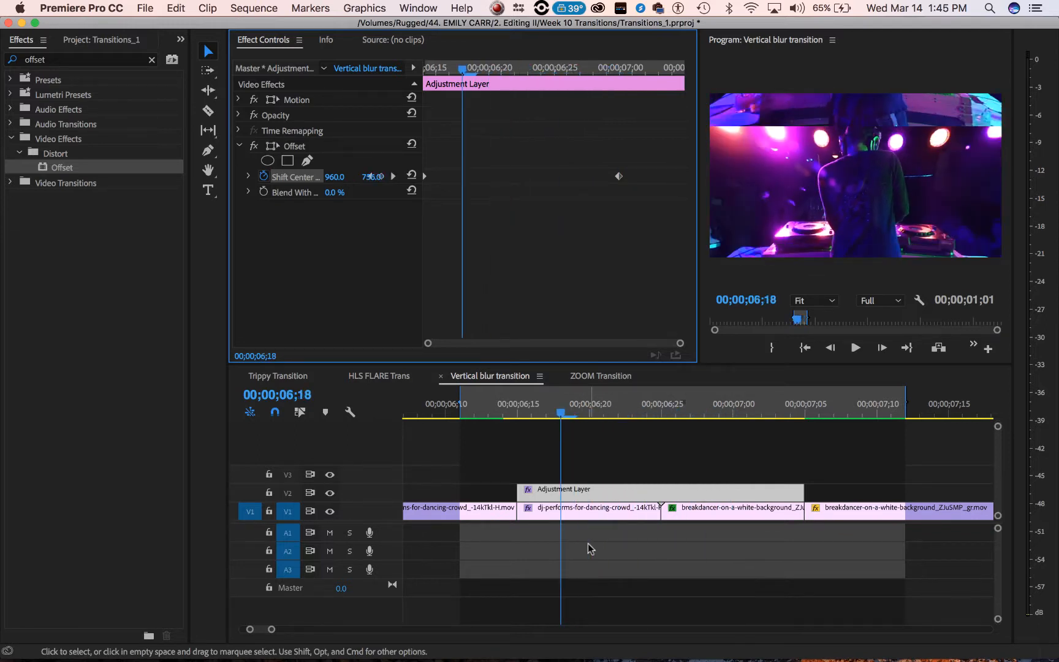
{"action": "key", "text": "Right"}
{"action": "key", "text": "Right"}
{"action": "key", "text": "Right"}
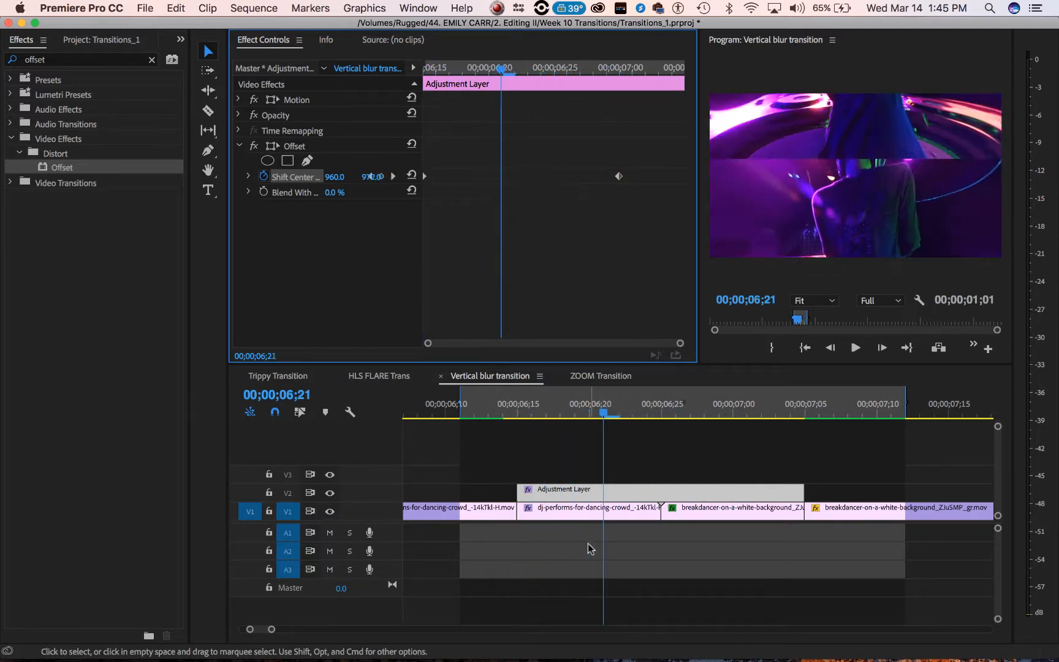
{"action": "key", "text": "Right"}
{"action": "key", "text": "Right"}
{"action": "key", "text": "Right"}
{"action": "key", "text": "Right"}
{"action": "key", "text": "Right"}
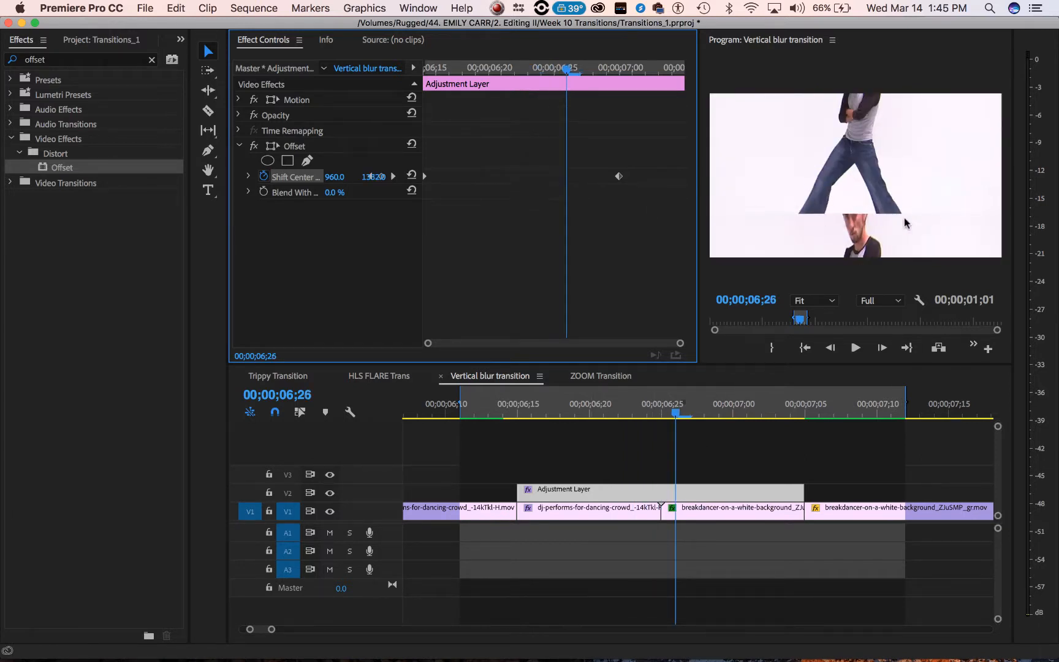
{"action": "key", "text": "Left"}
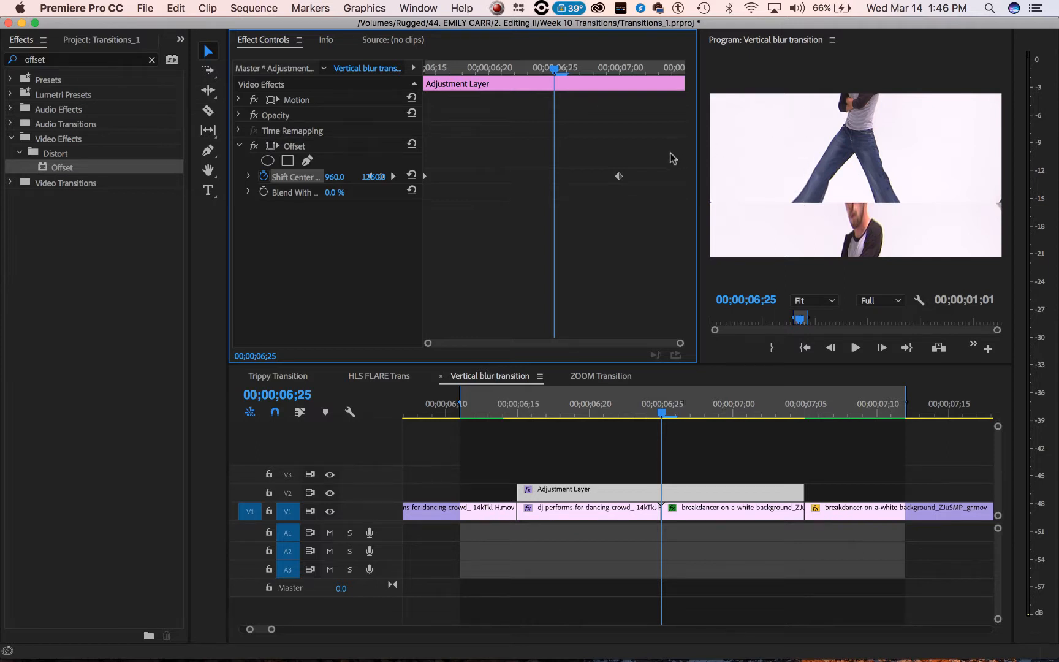
Apply Ease In temporal interpolation to both Shift Center keyframes of the Adjustment Layer's Offset effect
{"action": "left_click_drag", "start_coordinate": [656, 153], "coordinate": [405, 197]}
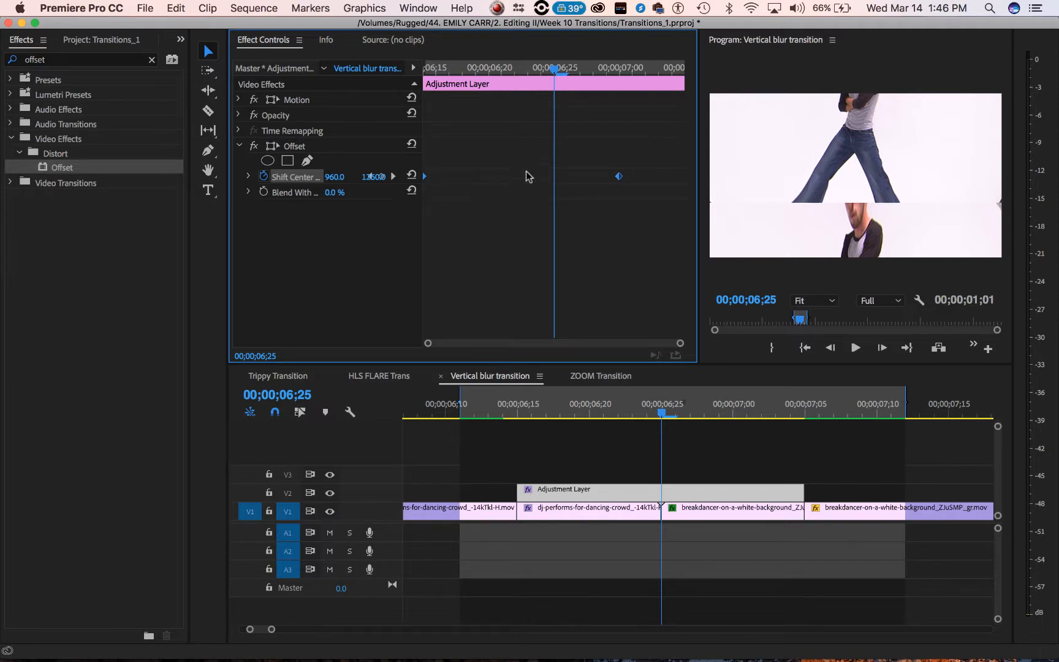
{"action": "right_click", "coordinate": [619, 180]}
{"action": "mouse_move", "coordinate": [691, 303]}
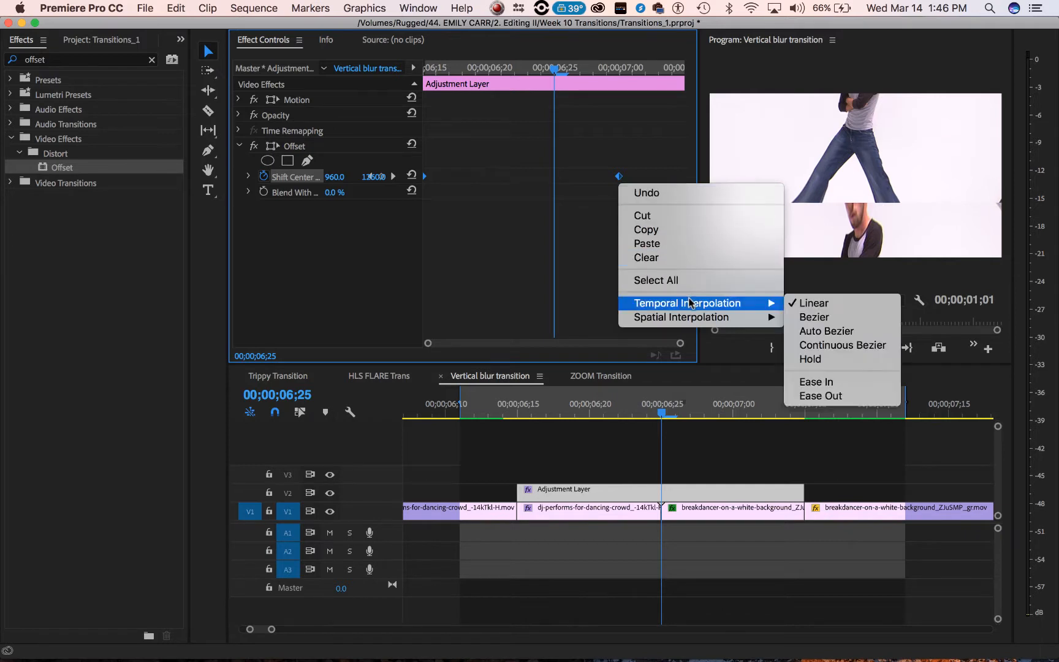
{"action": "left_click", "coordinate": [813, 381]}
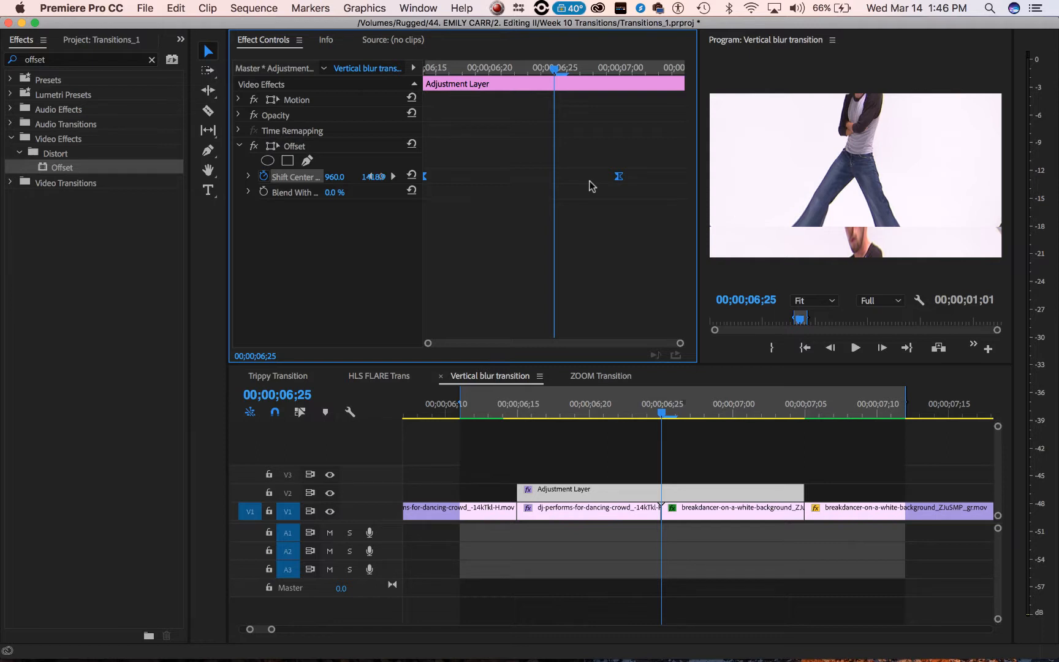
Find the Directional Blur effect and apply it to the Adjustment Layer beneath its Offset effect
{"action": "left_click", "coordinate": [152, 60]}
{"action": "left_click", "coordinate": [132, 60]}
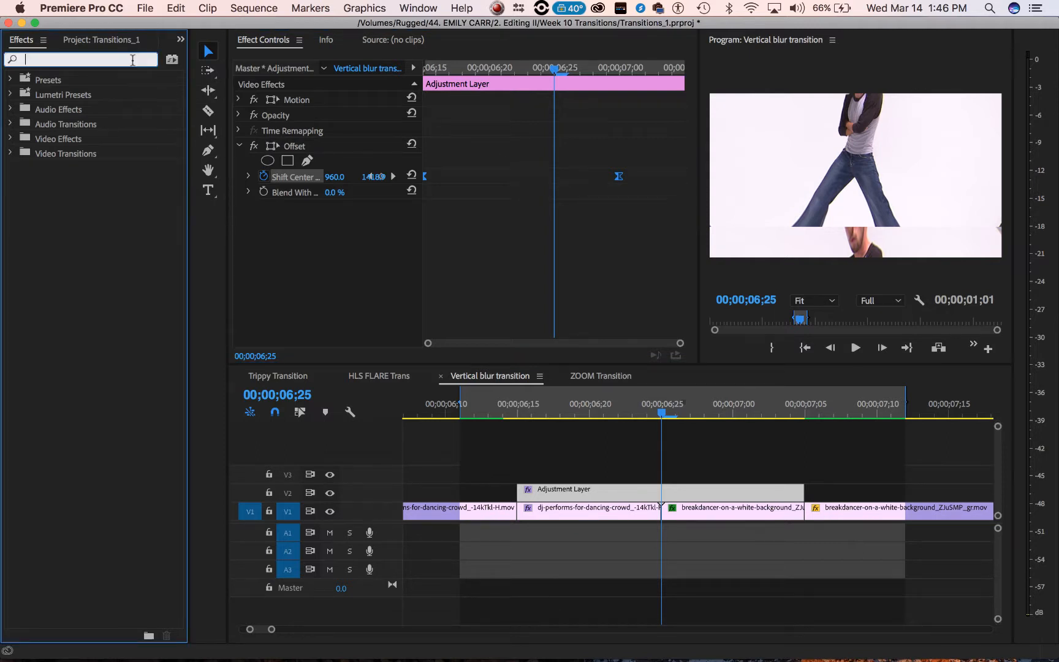
{"action": "type", "text": "direction"}
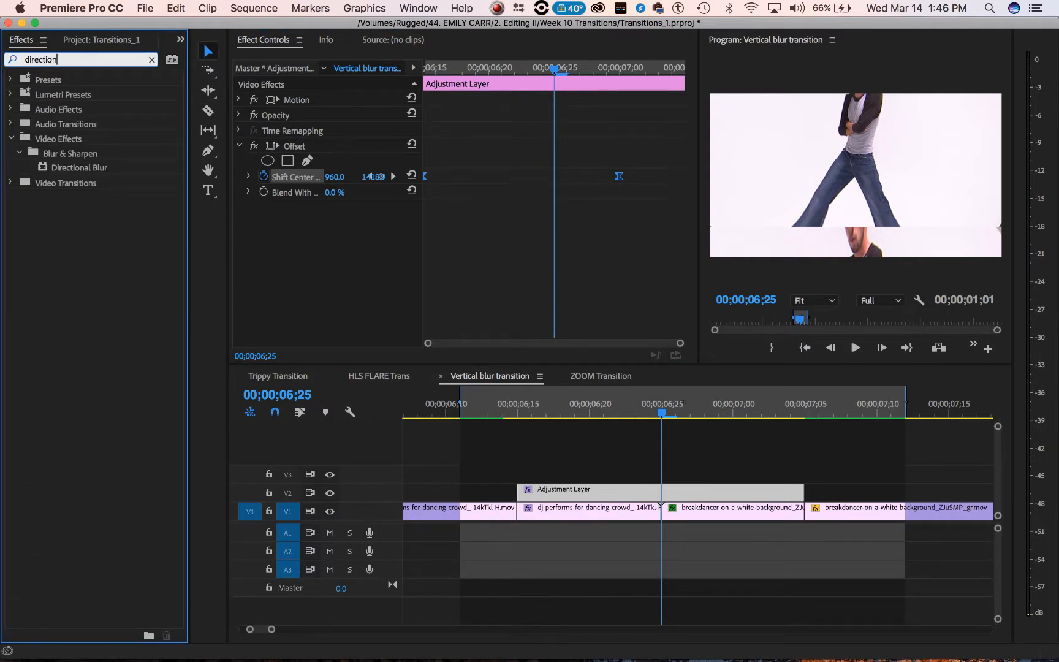
{"action": "type", "text": "al b"}
{"action": "left_click_drag", "start_coordinate": [86, 170], "coordinate": [308, 247]}
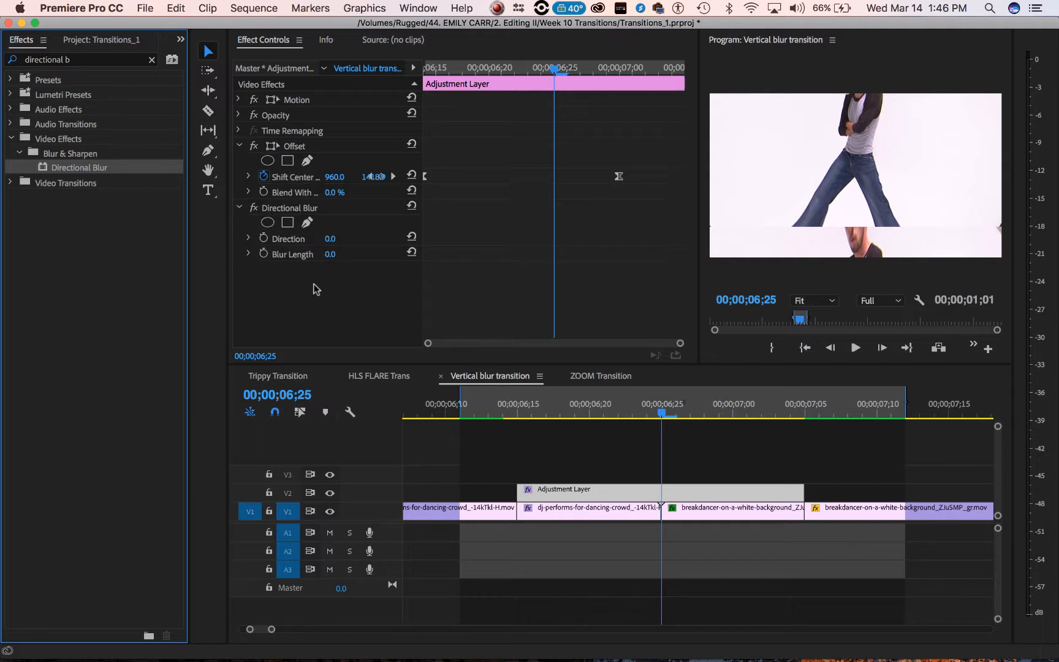
Set the Directional Blur's Blur Length to 75 on the Adjustment Layer
{"action": "left_click", "coordinate": [331, 255]}
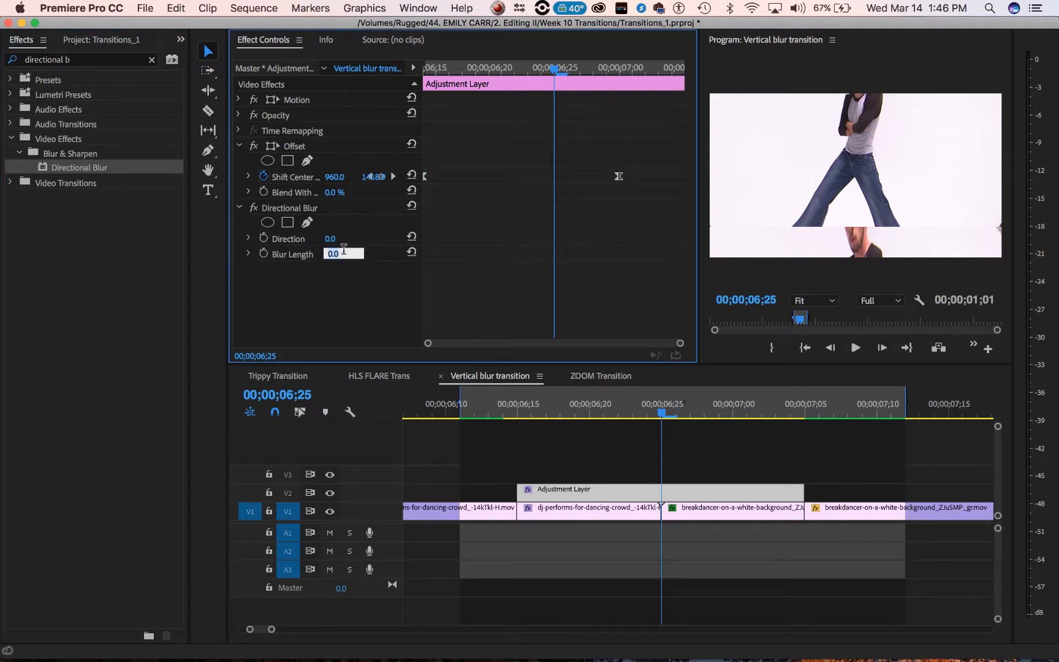
{"action": "type", "text": "75"}
{"action": "key", "text": "Return"}
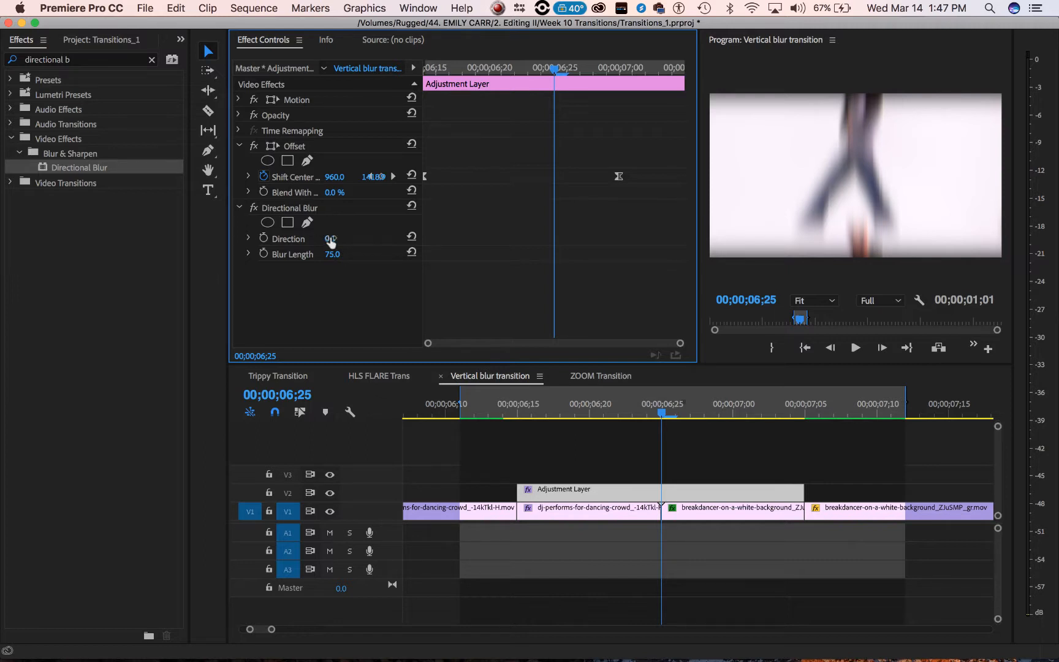
Try a Direction of 189° on the Directional Blur and reset it to 0°
{"action": "left_click_drag", "start_coordinate": [331, 239], "coordinate": [388, 240]}
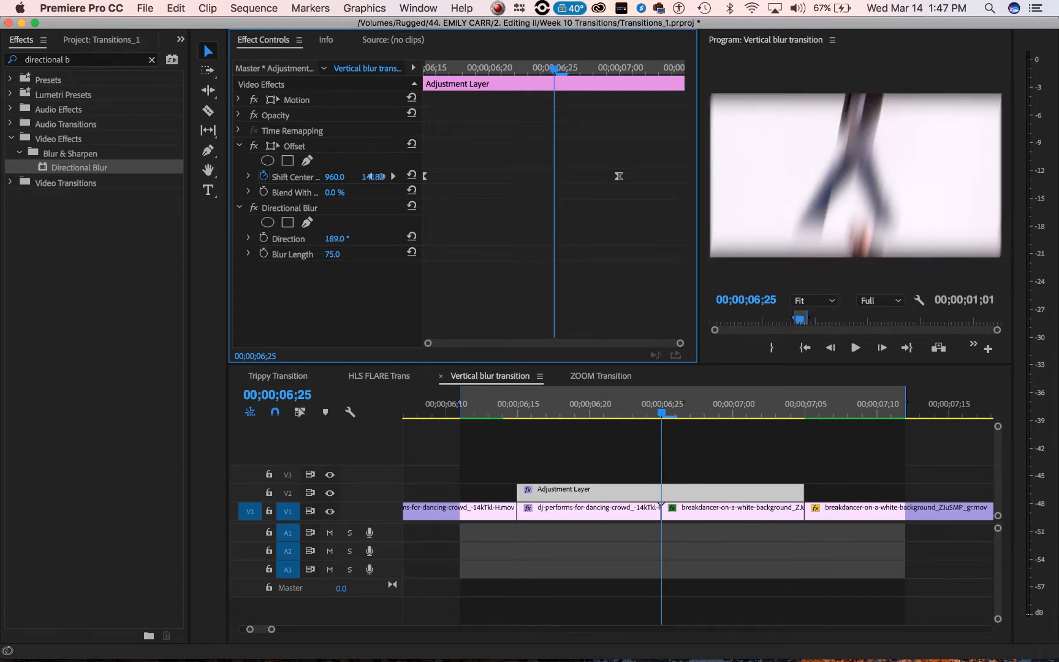
{"action": "left_click", "coordinate": [334, 238]}
{"action": "type", "text": "0"}
{"action": "key", "text": "Return"}
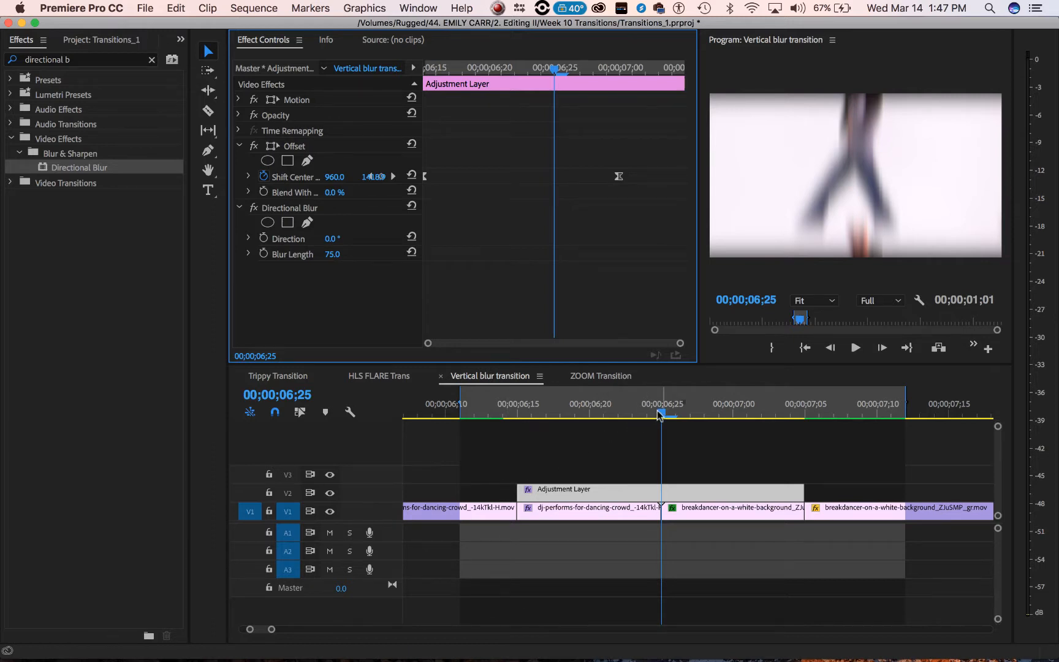
Add Blur Length keyframes holding 75 at 00;00;06;21 and 00;00;06;29 on the Adjustment Layer's Directional Blur
{"action": "left_click_drag", "start_coordinate": [661, 417], "coordinate": [519, 429]}
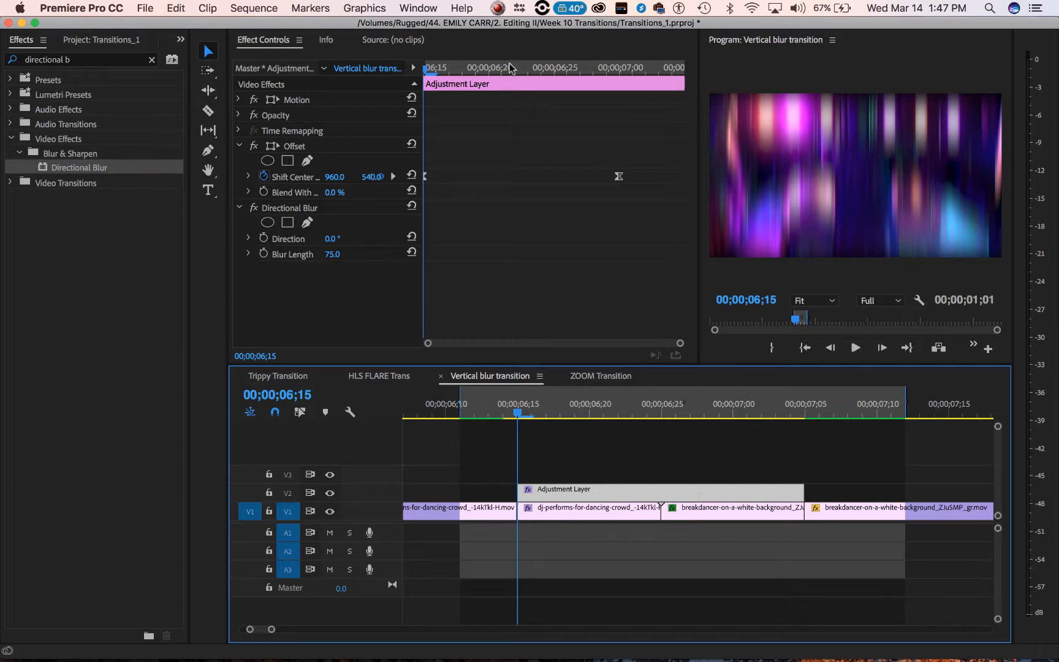
{"action": "mouse_move", "coordinate": [521, 72]}
{"action": "left_mouse_down"}
{"action": "mouse_move", "coordinate": [494, 74]}
{"action": "mouse_move", "coordinate": [505, 75]}
{"action": "left_mouse_up"}
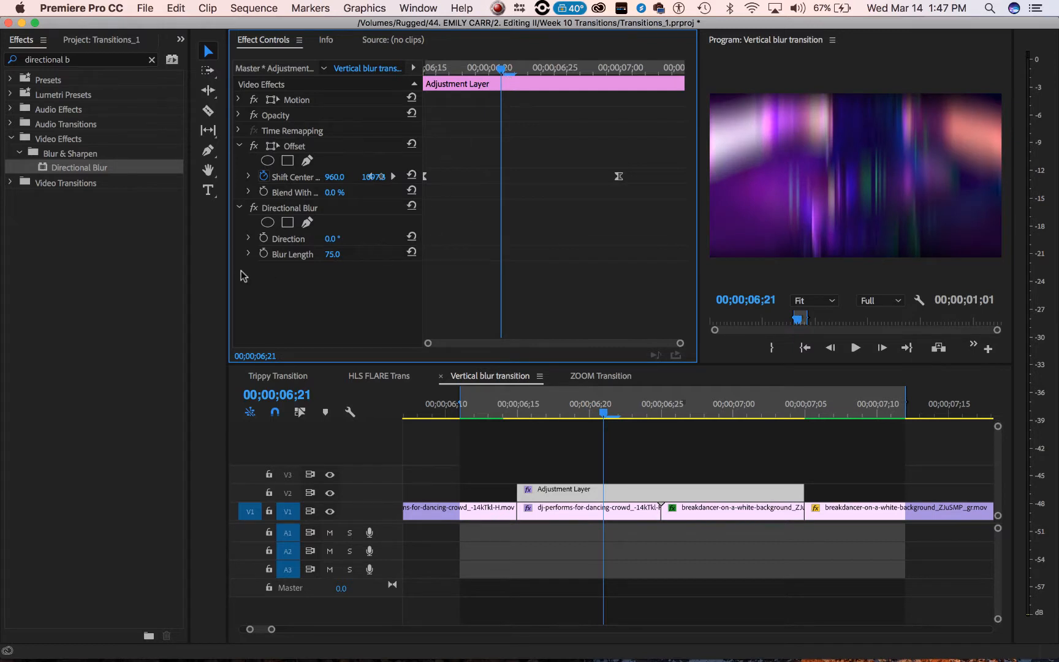
{"action": "left_click", "coordinate": [264, 254]}
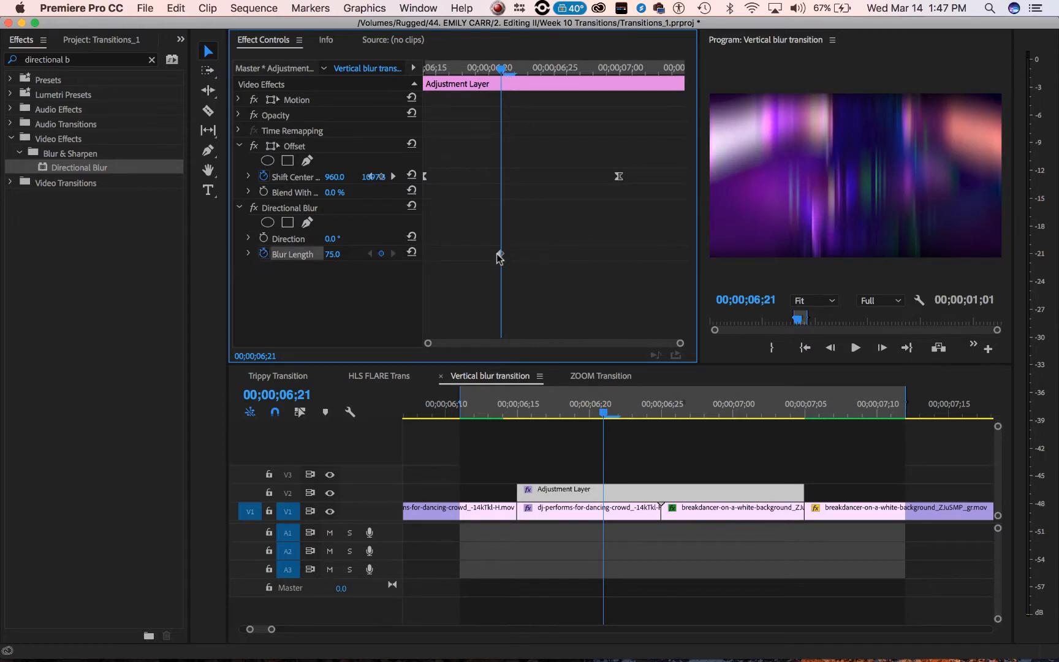
{"action": "left_click", "coordinate": [592, 69]}
{"action": "left_click_drag", "start_coordinate": [593, 71], "coordinate": [607, 74]}
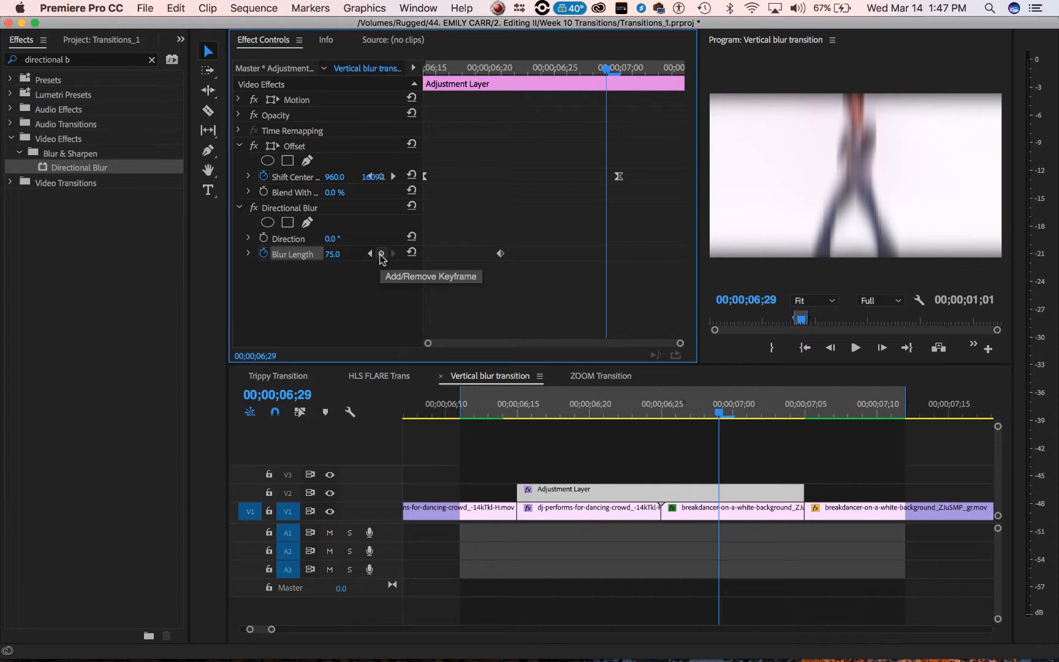
{"action": "left_click", "coordinate": [381, 254]}
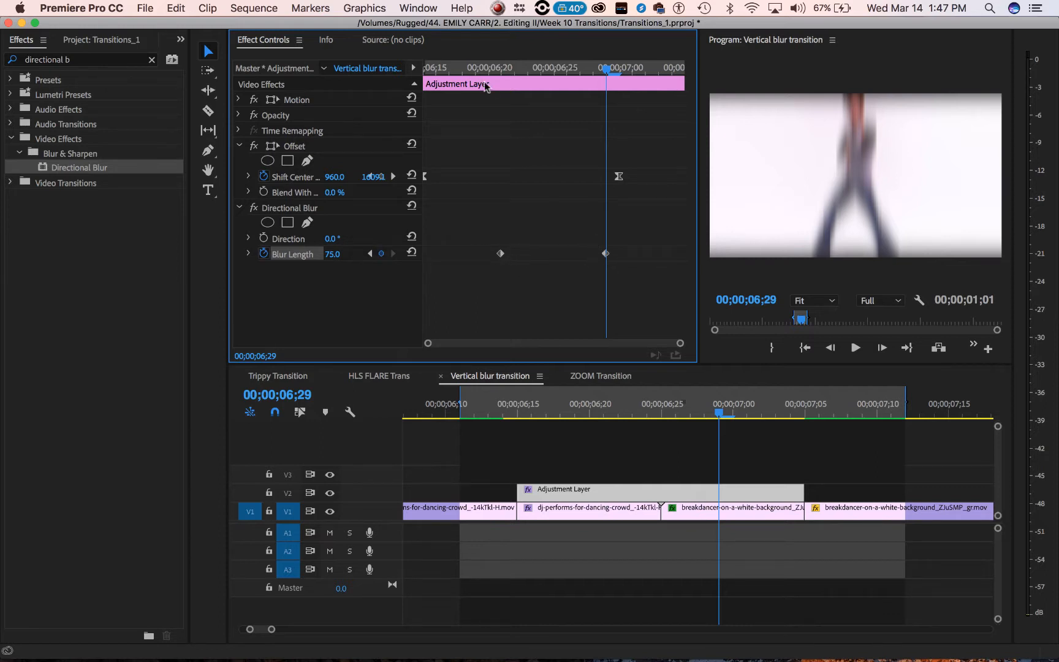
Add a Blur Length keyframe of 0 at the Adjustment Layer's start, 00;00;06;15
{"action": "left_click_drag", "start_coordinate": [450, 67], "coordinate": [424, 68]}
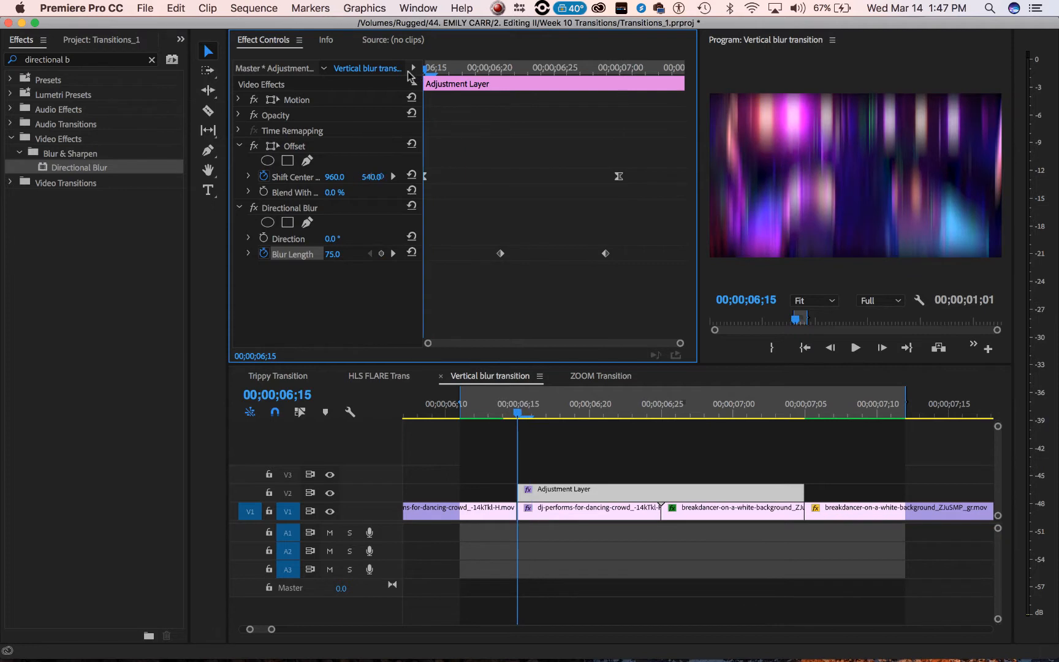
{"action": "left_click", "coordinate": [334, 254]}
{"action": "type", "text": "0"}
{"action": "key", "text": "Return"}
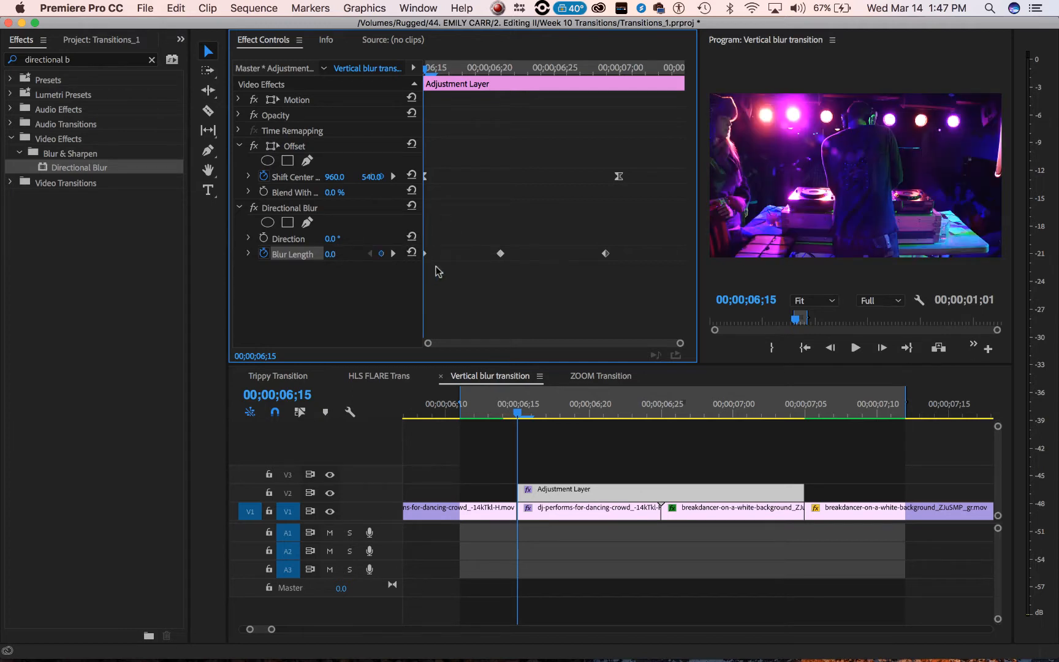
Add a Blur Length keyframe of 0 on the Adjustment Layer's last frame, 00;00;07;04
{"action": "left_click", "coordinate": [685, 72]}
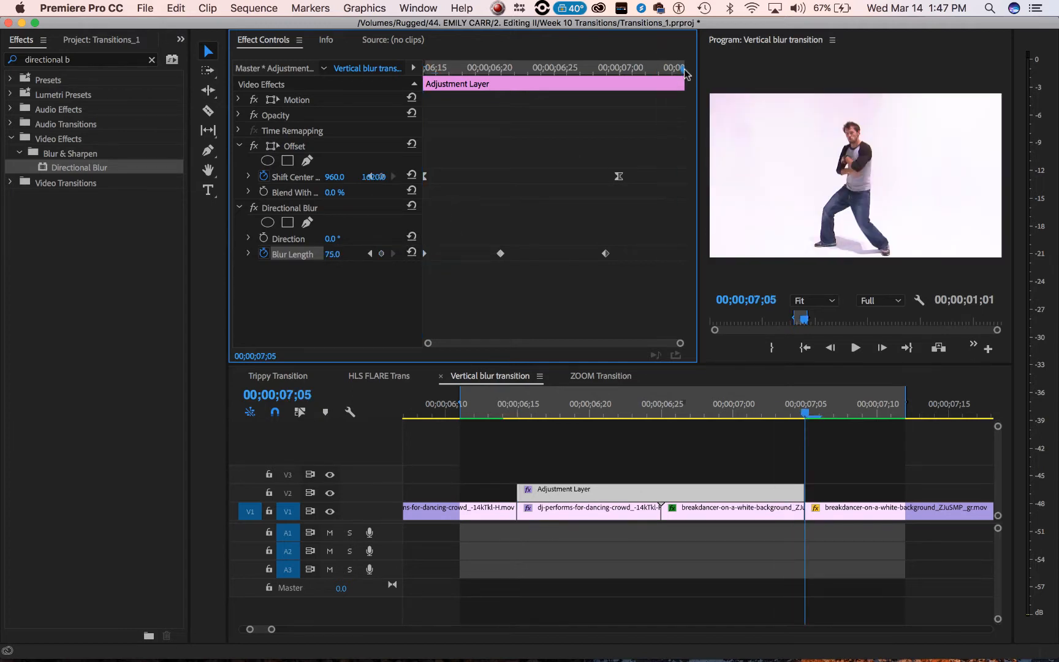
{"action": "left_click_drag", "start_coordinate": [685, 73], "coordinate": [681, 73]}
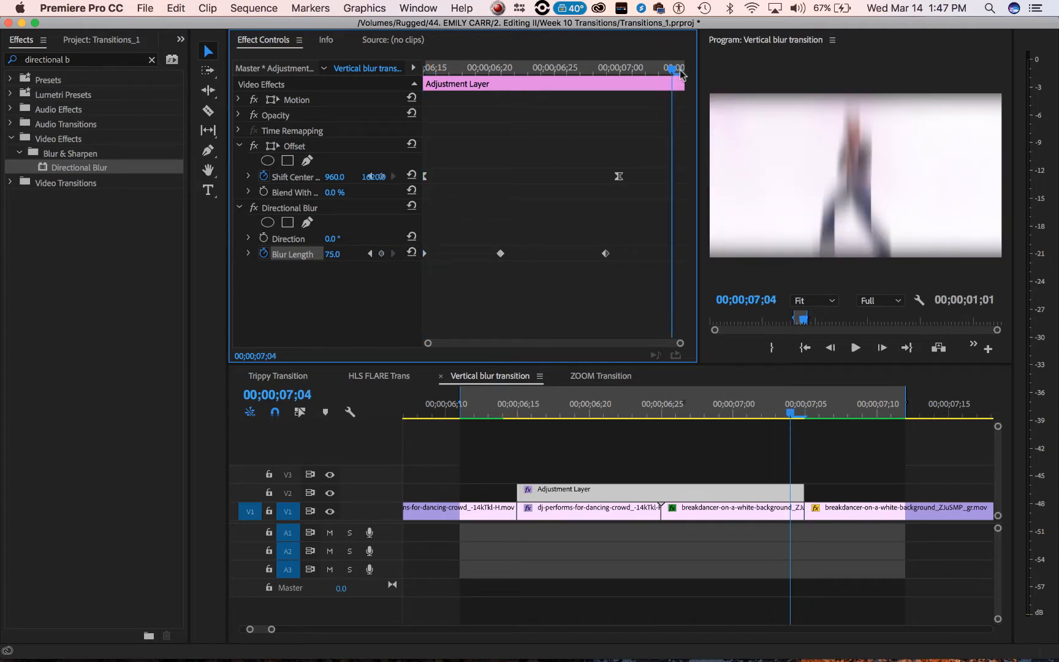
{"action": "left_click", "coordinate": [333, 254]}
{"action": "type", "text": "0"}
{"action": "key", "text": "Return"}
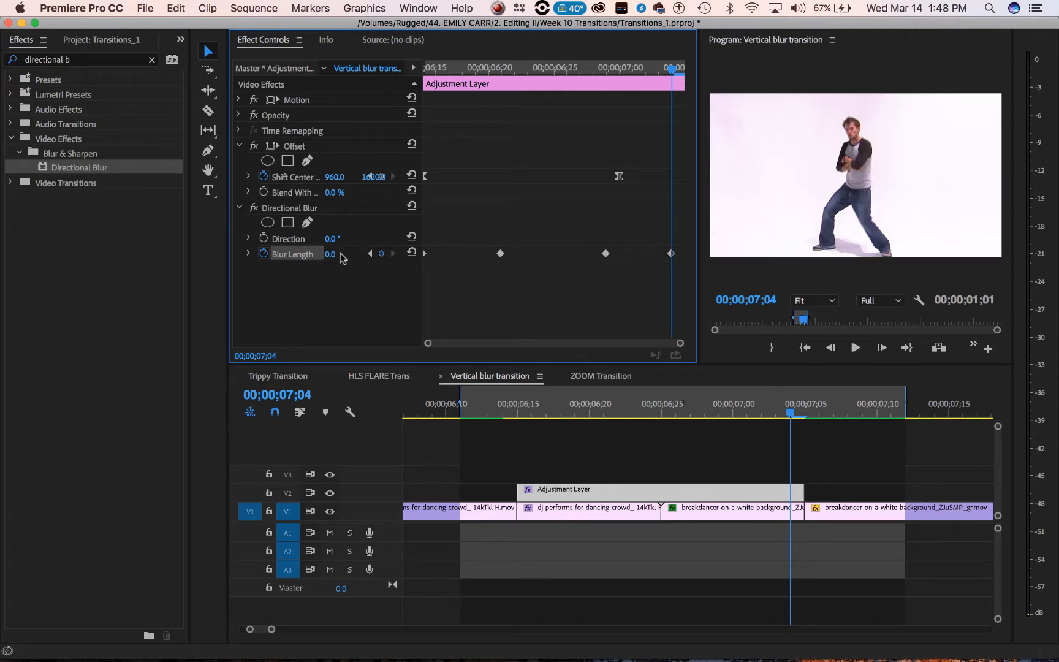
Play the sequence from 00;00;06;13 to review the blurred vertical transition
{"action": "left_click", "coordinate": [493, 405]}
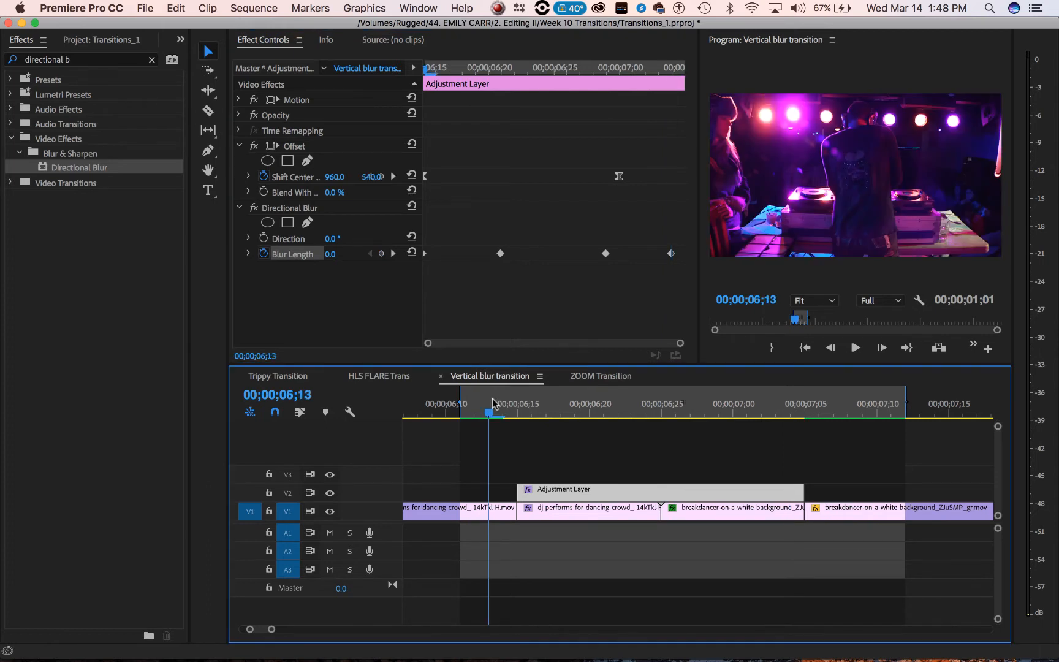
{"action": "key", "text": "space"}
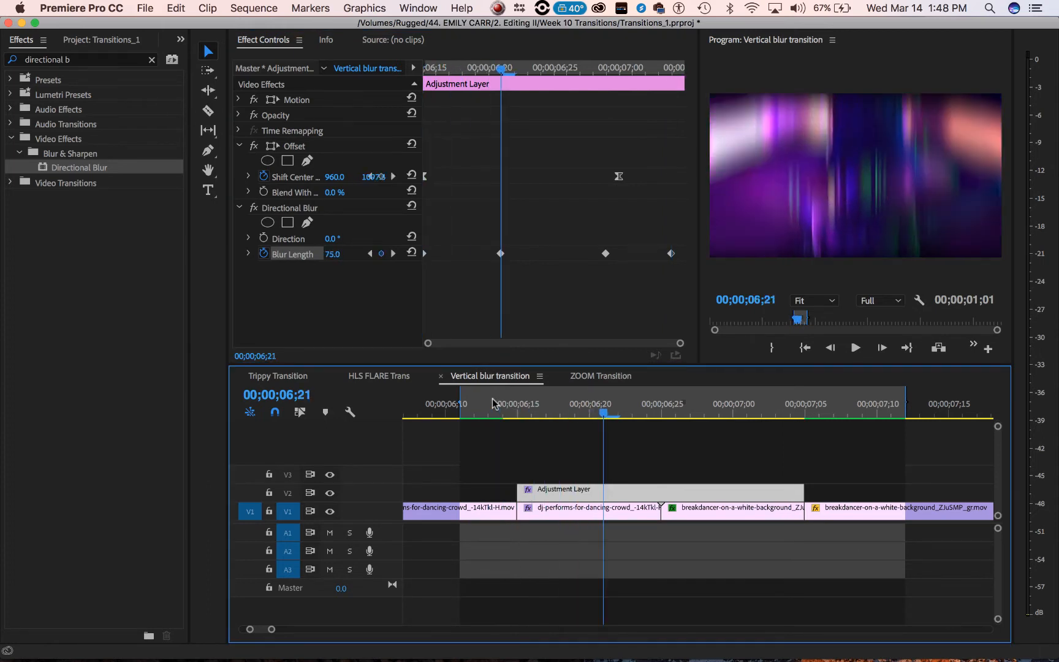